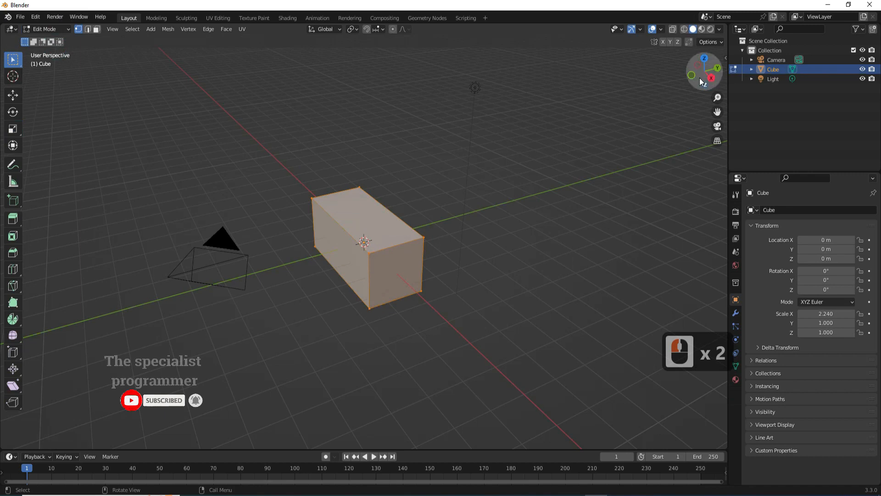
# Step: In the right orthographic view with X-ray on, move the box's upper +Y edge inward along Y to slope that side
pyautogui.click(711, 77)
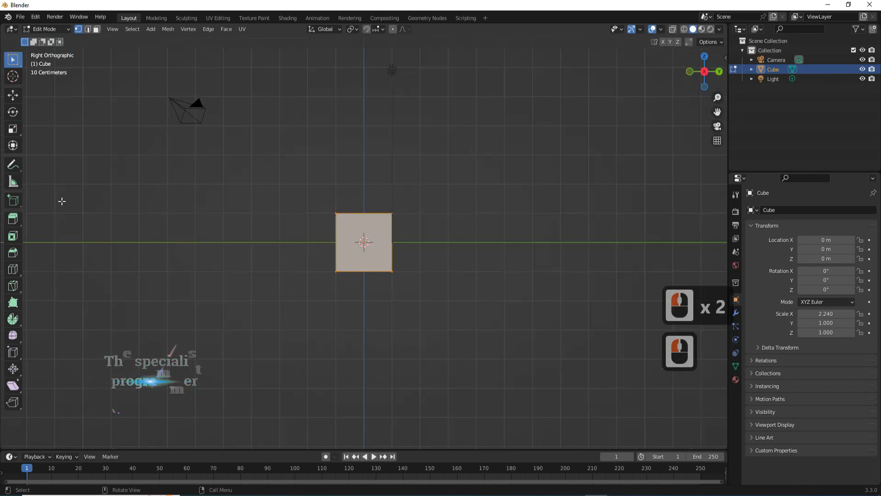
pyautogui.hotkey('alt', 'z')
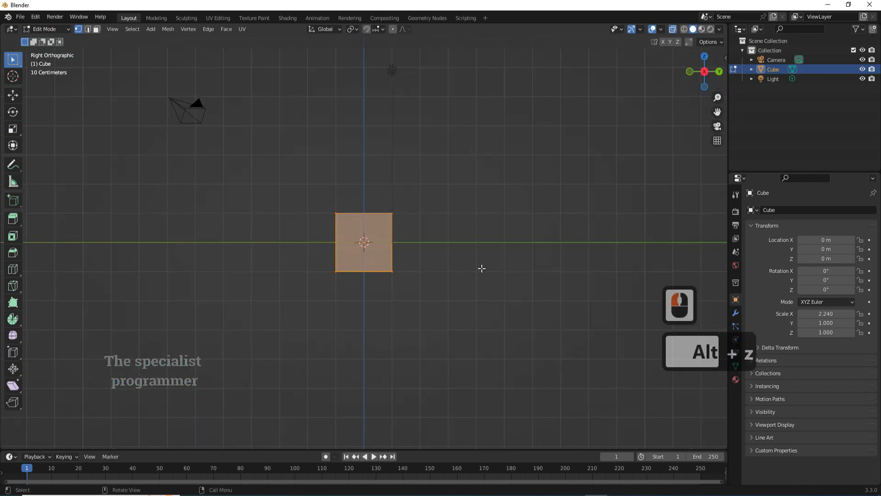
pyautogui.moveTo(417, 193); pyautogui.dragTo(394, 214)
pyautogui.click(13, 95)
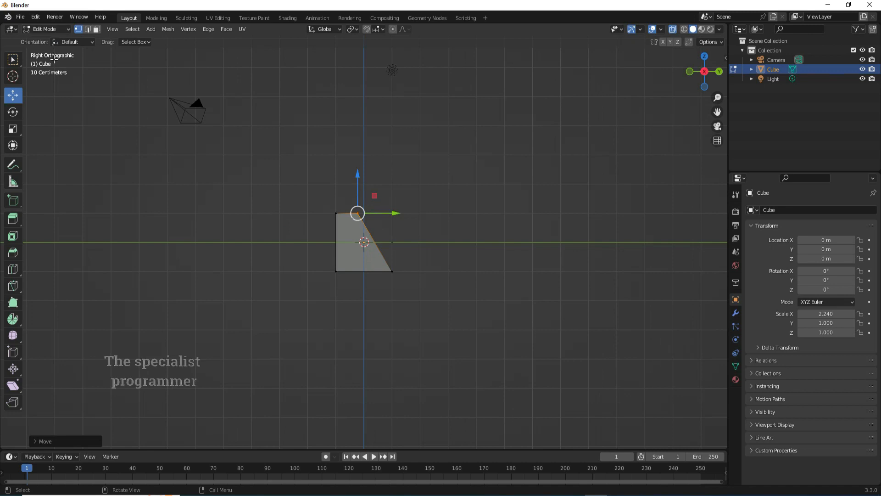
# Step: Duplicate the sloped box in place in Object Mode and hide the duplicate Cube.001
pyautogui.click(31, 31)
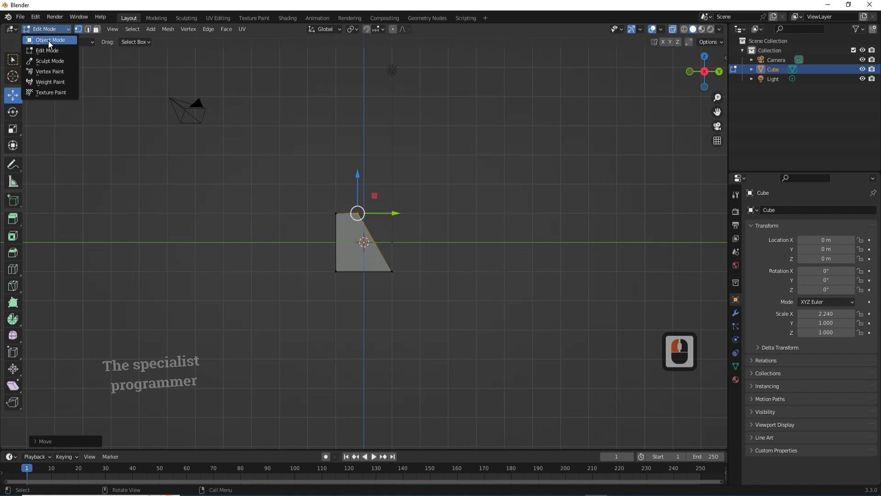
pyautogui.click(48, 41)
pyautogui.moveTo(703, 69); pyautogui.dragTo(734, 91)
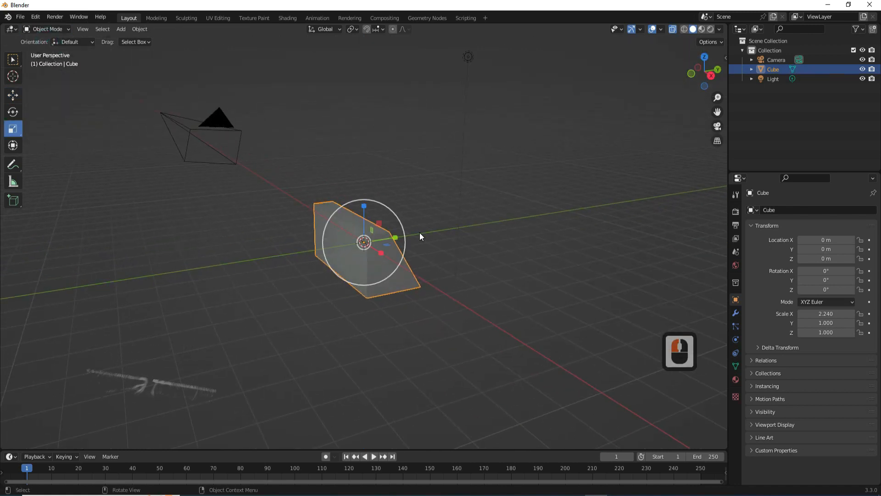
pyautogui.hotkey('shift', 'd')
pyautogui.rightClick(461, 218)
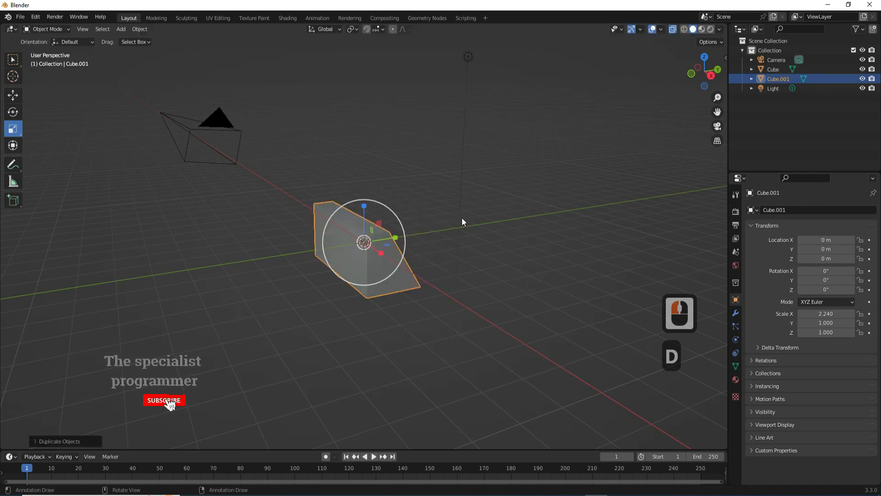
pyautogui.click(863, 78)
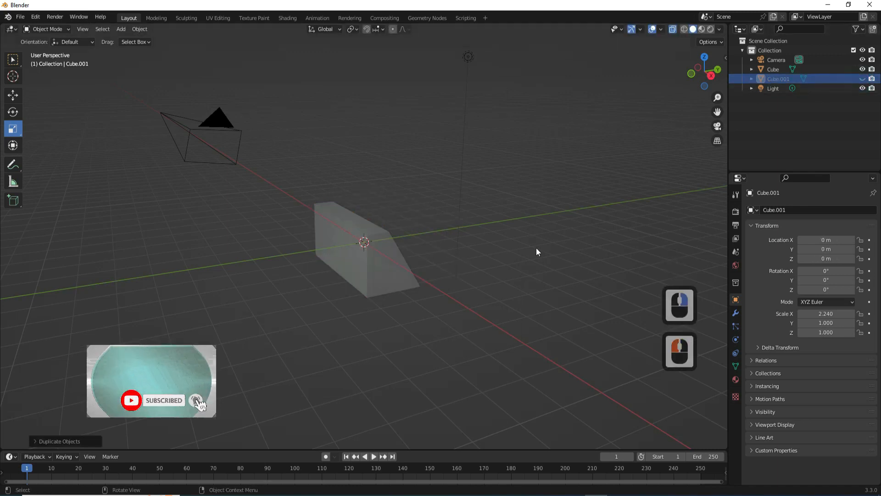
# Step: Delete the long lower edge on the upright side of the original Cube, using edge selection in Edit Mode
pyautogui.click(385, 263)
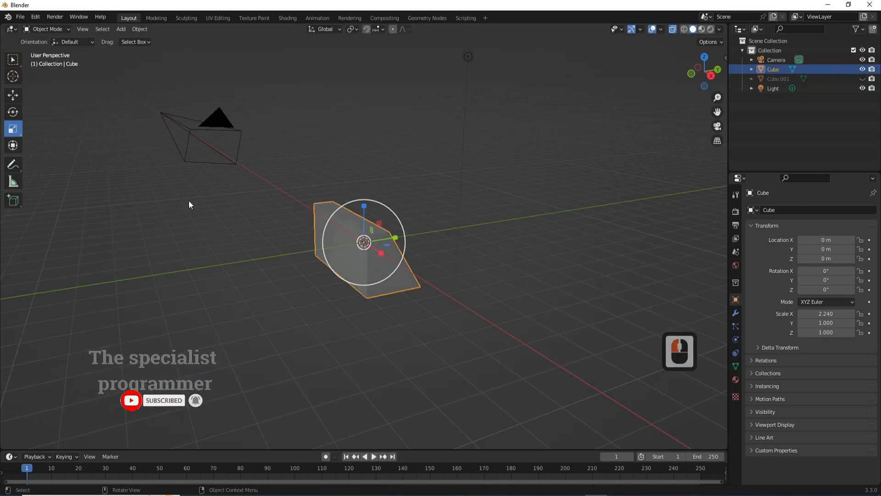
pyautogui.click(12, 60)
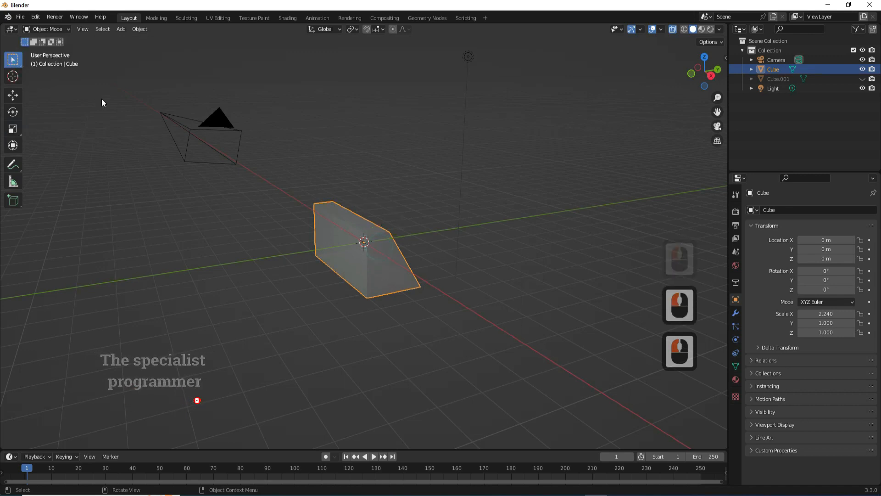
pyautogui.click(50, 29)
pyautogui.click(48, 50)
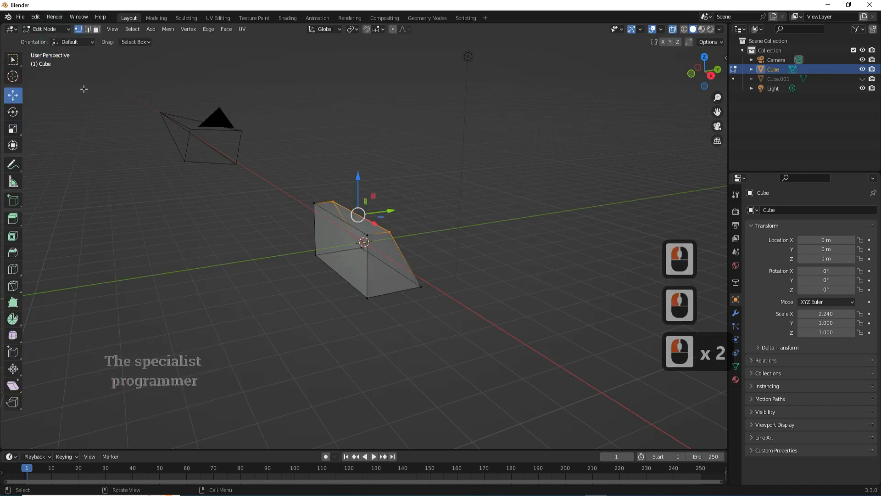
pyautogui.click(88, 29)
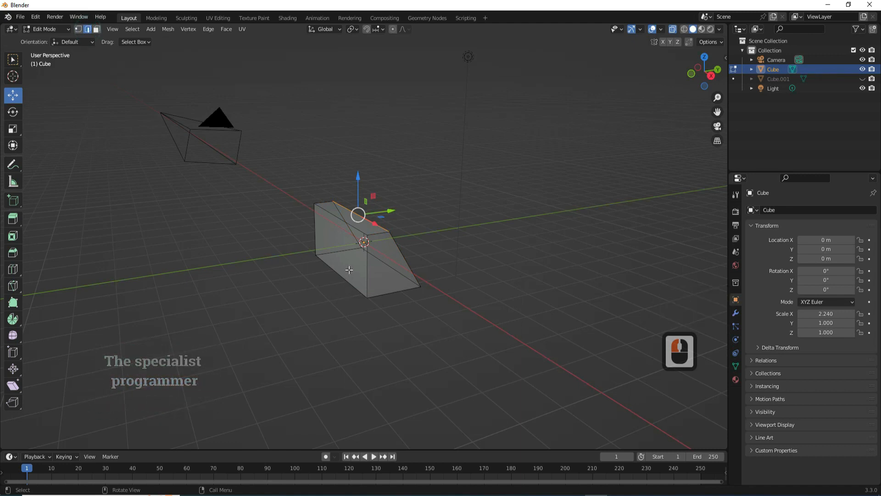
pyautogui.moveTo(333, 278); pyautogui.dragTo(327, 281)
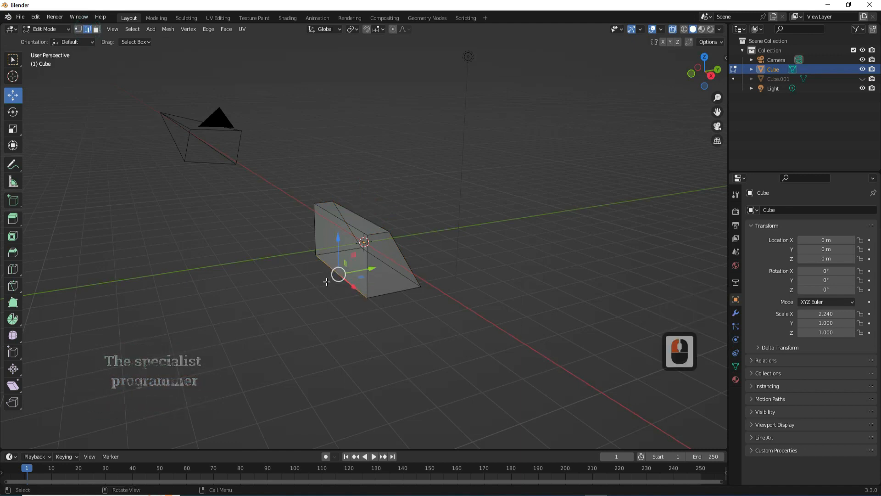
pyautogui.press('x')
pyautogui.click(300, 296)
# Step: Delete the sloping and bottom edges at both ends of the Cube
pyautogui.click(390, 293)
pyautogui.moveTo(448, 258); pyautogui.dragTo(392, 303)
pyautogui.press('Delete')
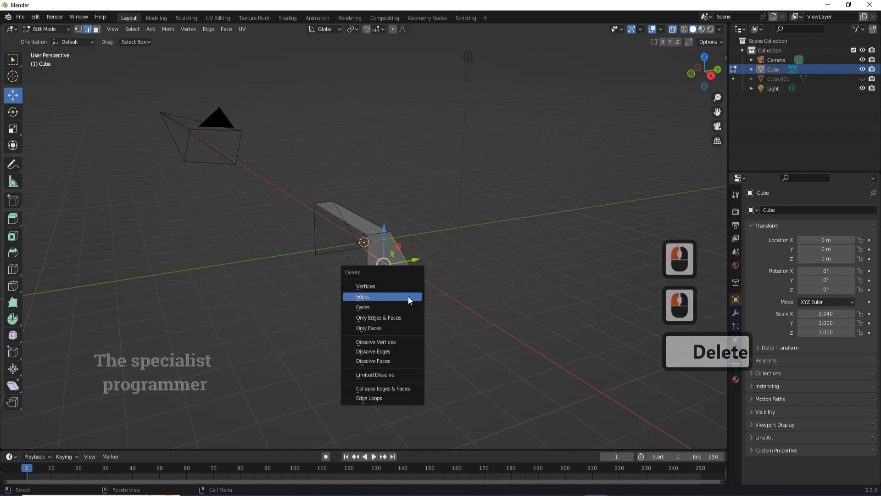
pyautogui.click(358, 296)
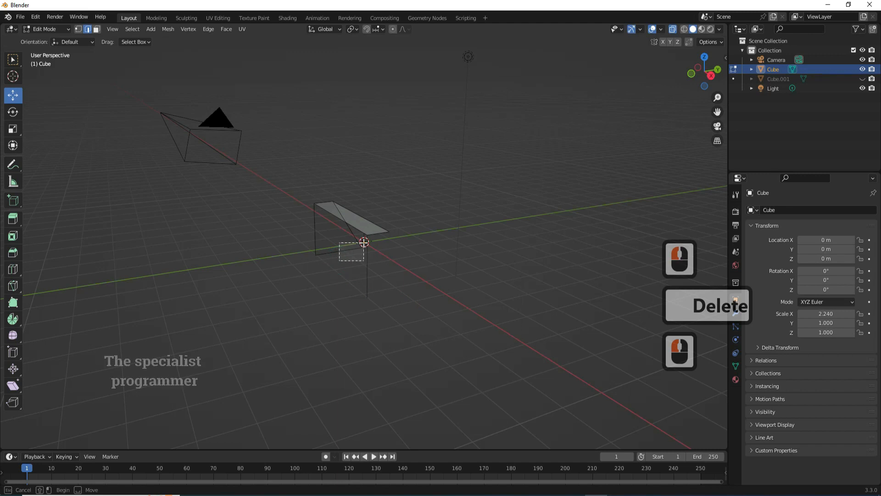
pyautogui.moveTo(364, 242); pyautogui.dragTo(365, 243)
pyautogui.press('Delete')
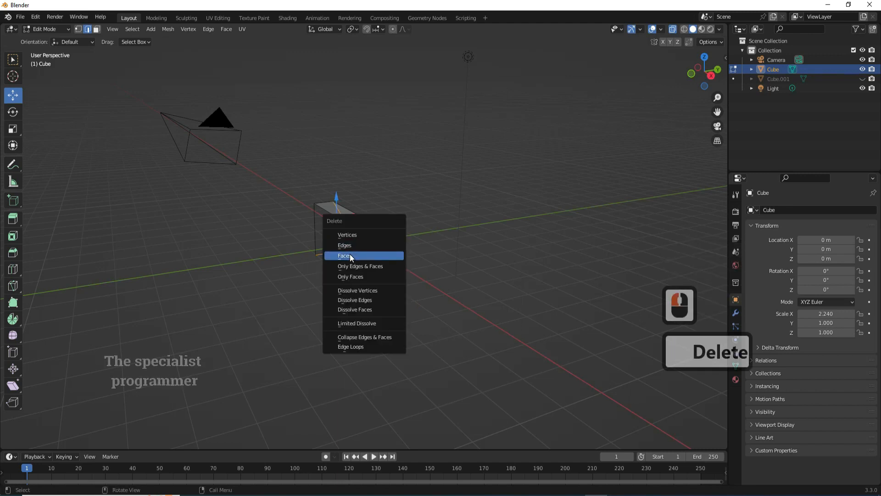
pyautogui.click(350, 245)
# Step: Delete the long upper edge on the sloped side, keeping the two posts, the crossbar and the short top edges
pyautogui.click(360, 212)
pyautogui.press('Delete')
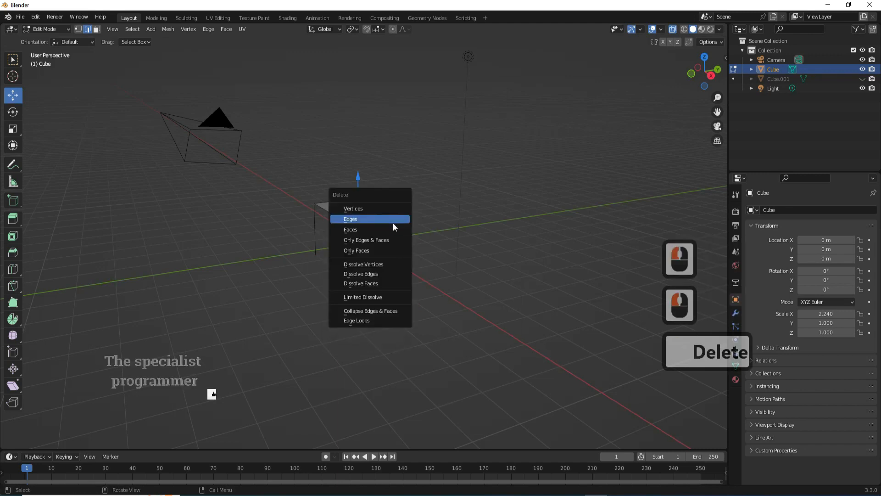
pyautogui.click(370, 219)
pyautogui.moveTo(369, 225); pyautogui.dragTo(416, 241, button='middle')
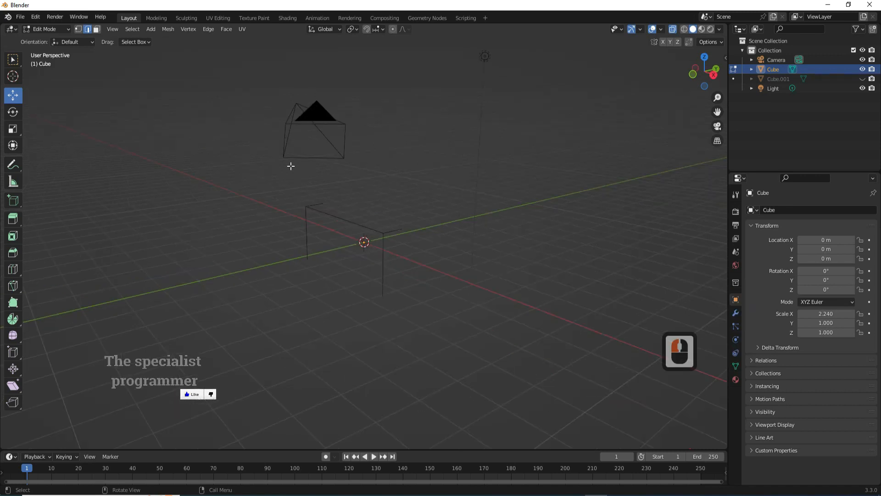
# Step: Return to Object Mode and convert the remaining edge frame to a curve
pyautogui.click(46, 29)
pyautogui.click(46, 37)
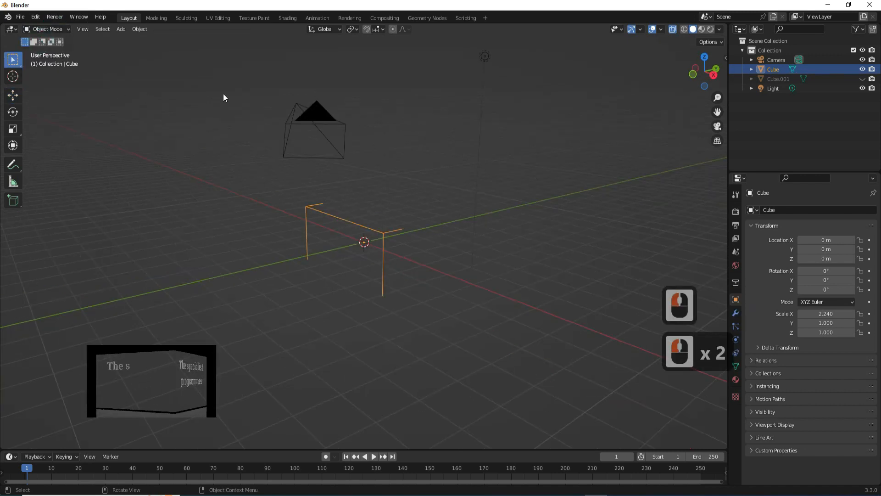
pyautogui.click(140, 29)
pyautogui.moveTo(183, 308)
pyautogui.click(237, 308)
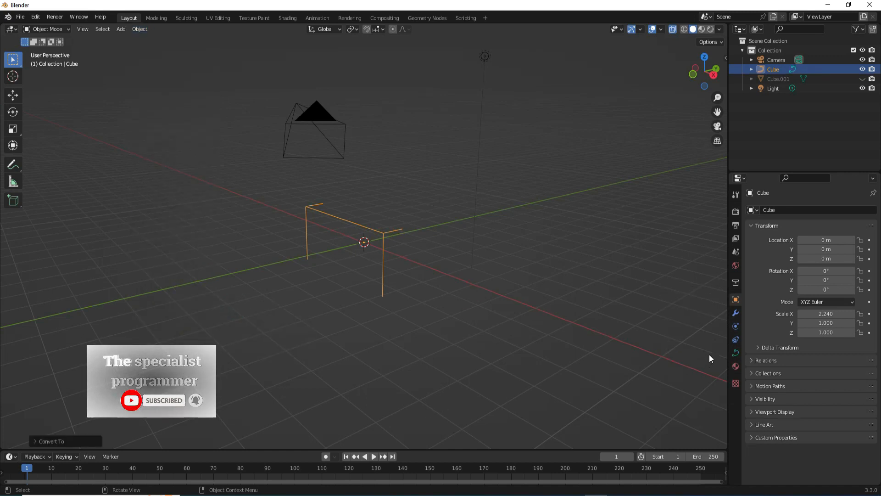
# Step: Give the frame curve a round bevel with a depth of 0.04 m and a resolution of 32
pyautogui.click(736, 353)
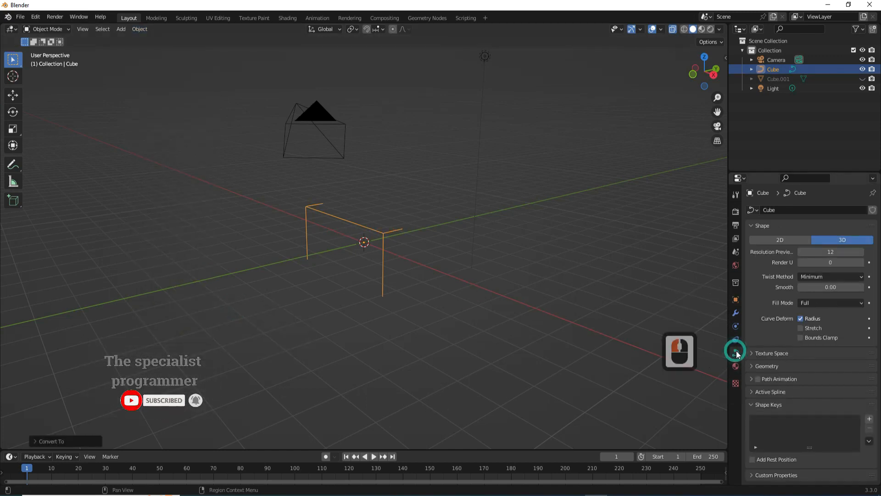
pyautogui.click(760, 367)
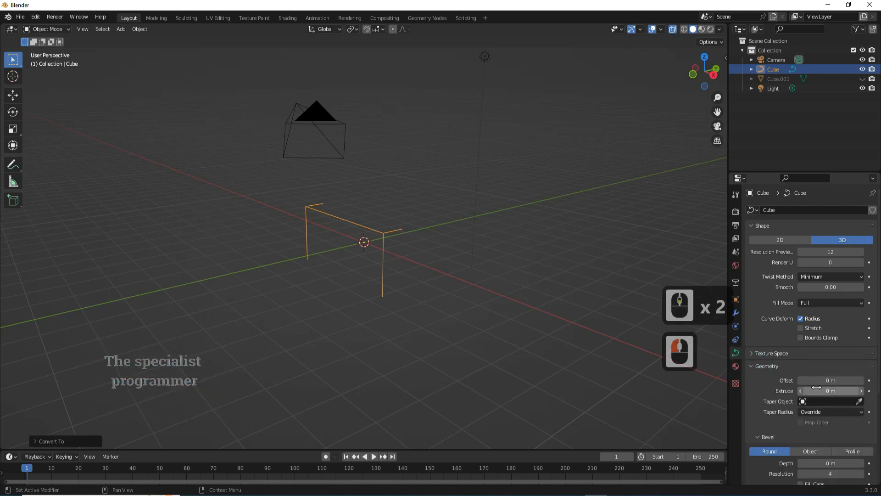
pyautogui.scroll(-5, 829, 378)
pyautogui.moveTo(829, 378)
pyautogui.mouseDown()
pyautogui.moveTo(858, 379)
pyautogui.moveTo(840, 367)
pyautogui.mouseUp()
pyautogui.doubleClick(808, 367)
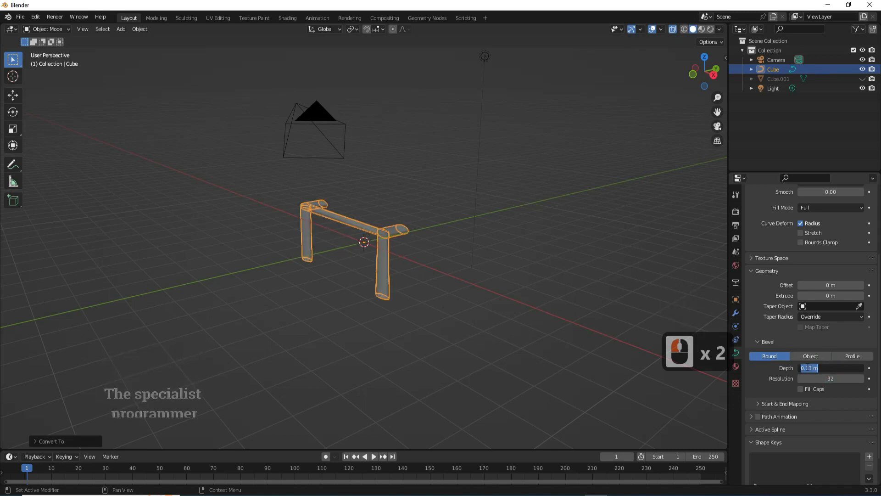
pyautogui.click(809, 367)
pyautogui.doubleClick(809, 367)
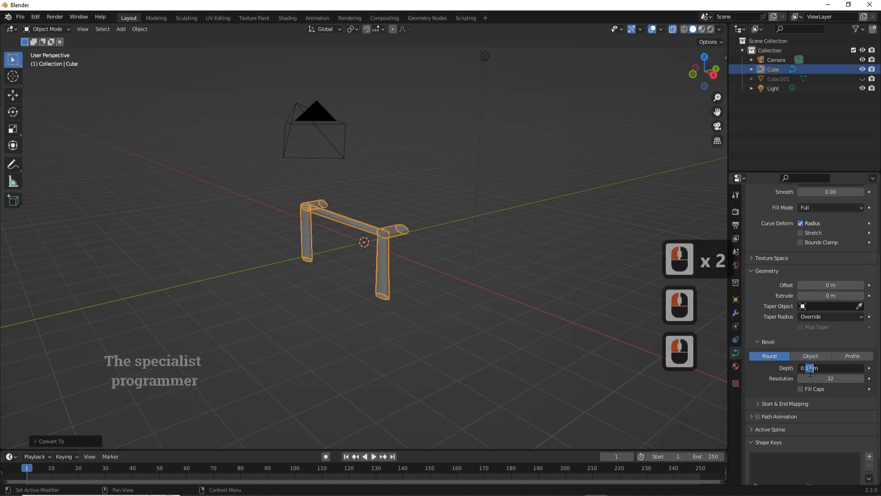
pyautogui.write('04')
pyautogui.click(782, 376)
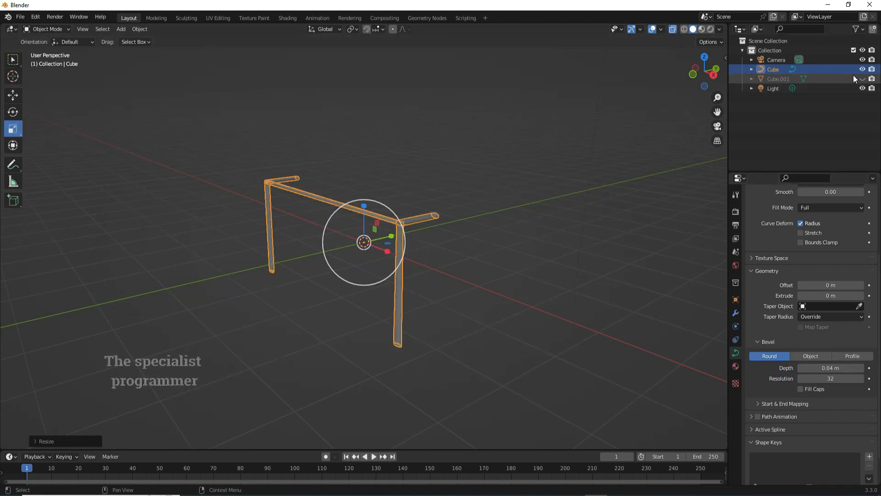
# Step: Hide the tubular frame, then unhide and select the duplicate Cube.001
pyautogui.click(863, 69)
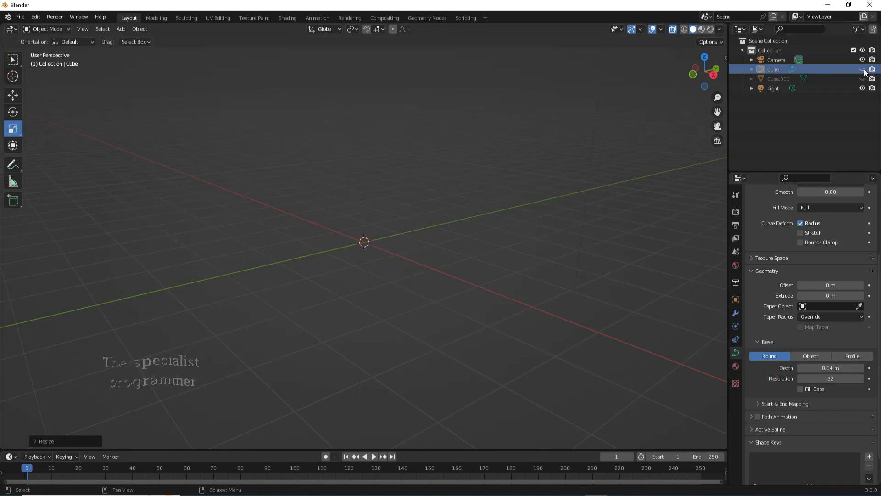
pyautogui.click(863, 79)
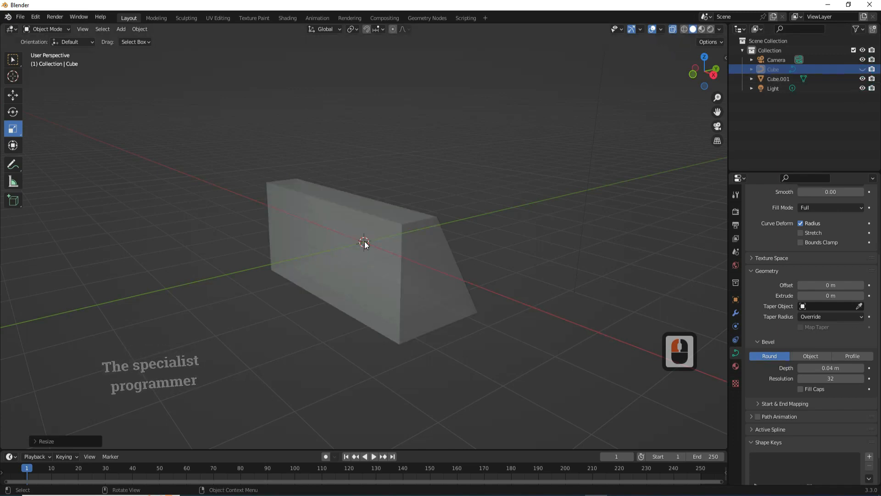
pyautogui.click(383, 254)
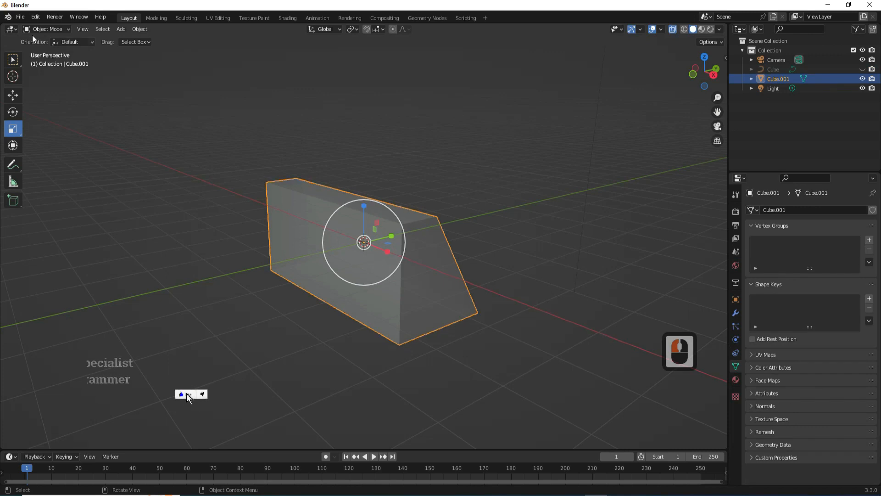
# Step: Remove the large upright face and the bottom face of Cube.001 in Edit Mode with Only Faces, keeping their edges
pyautogui.click(46, 29)
pyautogui.click(41, 48)
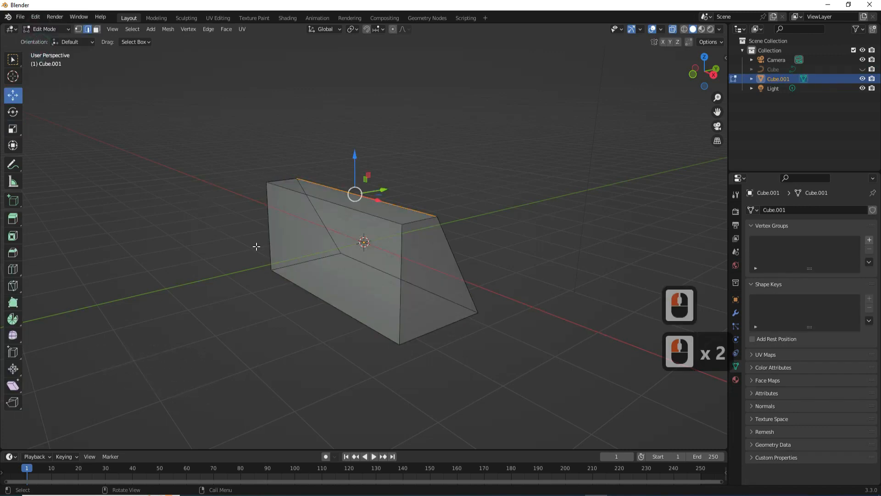
pyautogui.click(78, 29)
pyautogui.click(97, 30)
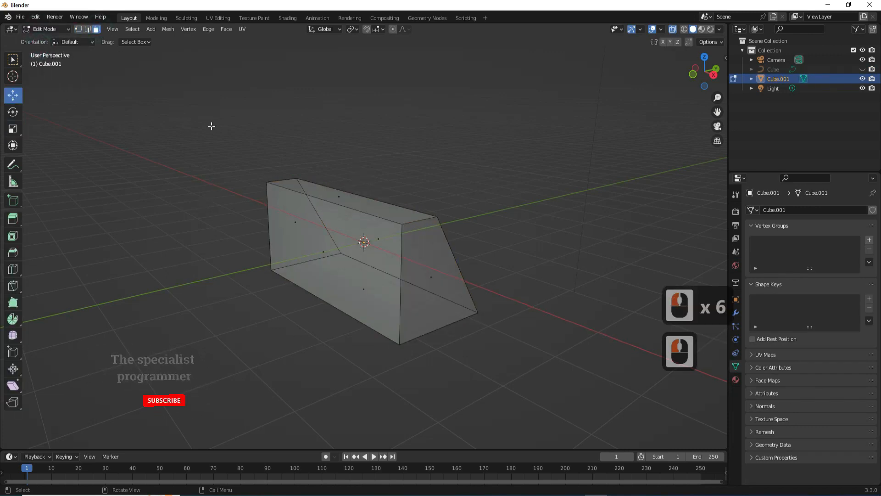
pyautogui.click(338, 259)
pyautogui.press('Delete')
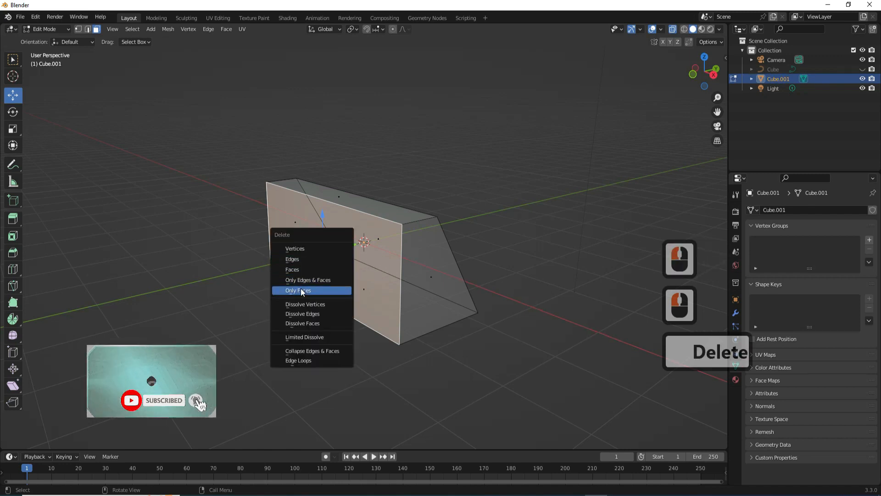
pyautogui.click(327, 291)
pyautogui.click(348, 284)
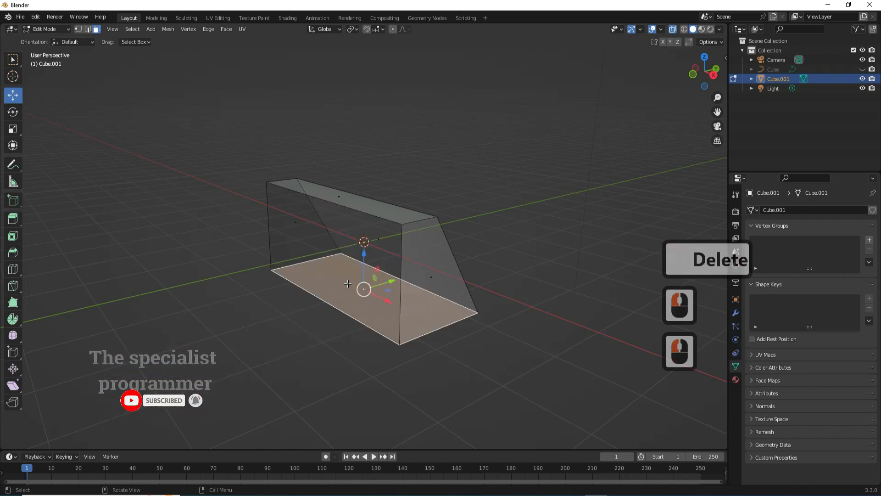
pyautogui.press('Delete')
pyautogui.click(310, 283)
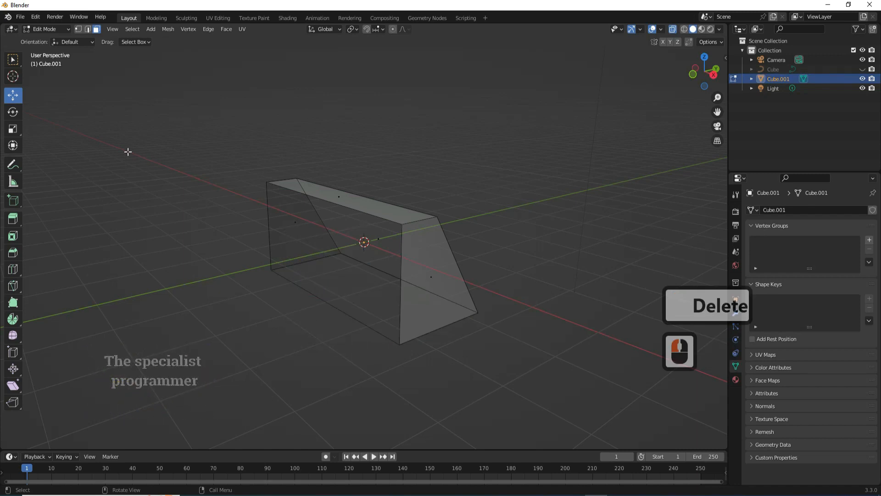
# Step: Delete the long lower edge on the open upright side of Cube.001
pyautogui.click(87, 29)
pyautogui.moveTo(347, 289); pyautogui.dragTo(271, 321)
pyautogui.press('Delete')
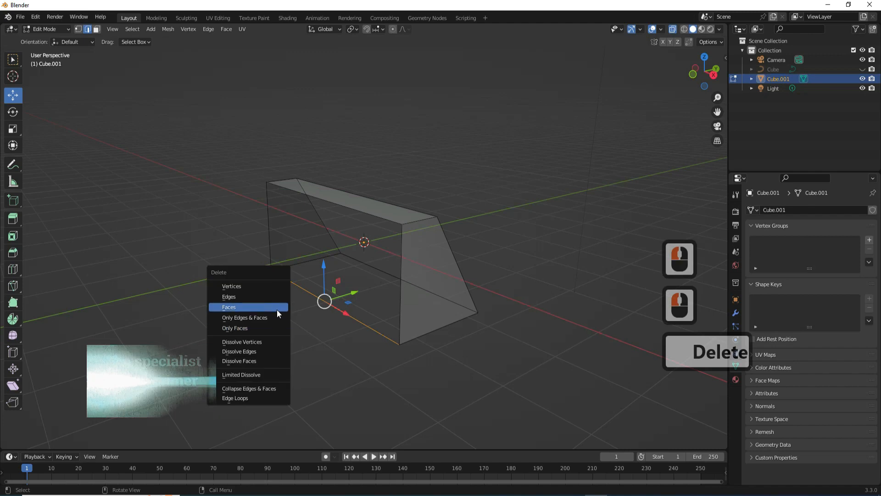
pyautogui.click(244, 297)
pyautogui.moveTo(721, 109); pyautogui.dragTo(7, 42, button='middle')
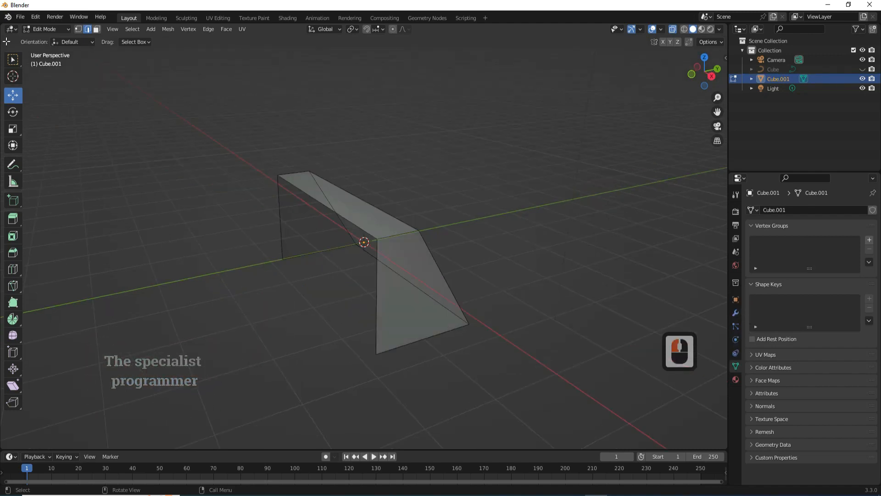
# Step: Select the whole Cube.001 mesh in Edit Mode and subdivide it four times to make a dense grid
pyautogui.click(46, 30)
pyautogui.click(39, 46)
pyautogui.moveTo(217, 147); pyautogui.dragTo(534, 379)
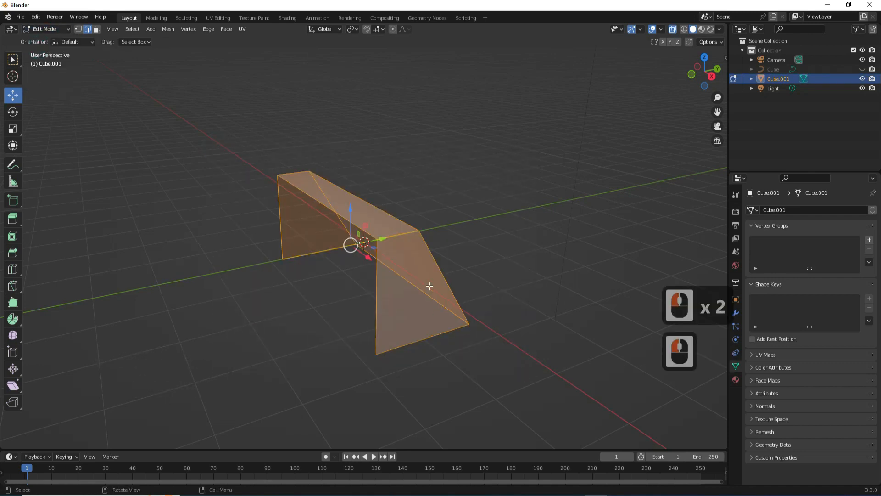
pyautogui.click(78, 30)
pyautogui.rightClick(404, 260)
pyautogui.click(371, 259)
pyautogui.rightClick(397, 262)
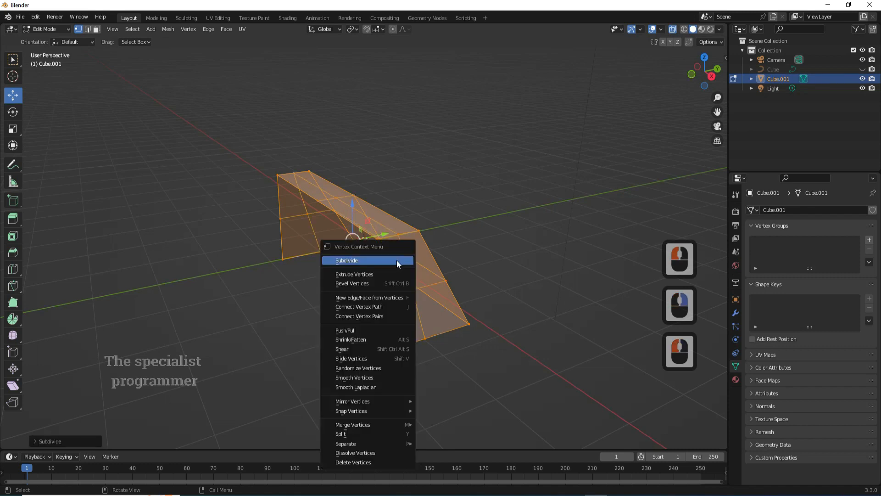
pyautogui.click(375, 259)
pyautogui.rightClick(391, 265)
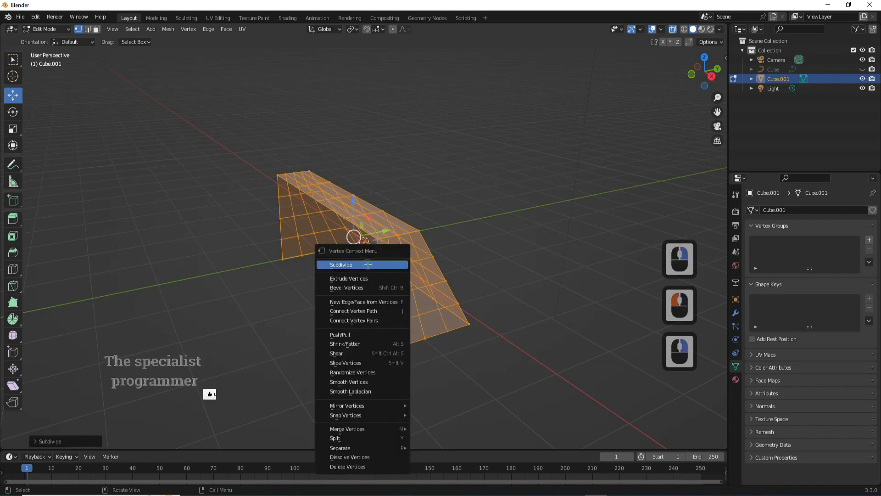
pyautogui.click(369, 264)
pyautogui.rightClick(374, 266)
pyautogui.click(370, 264)
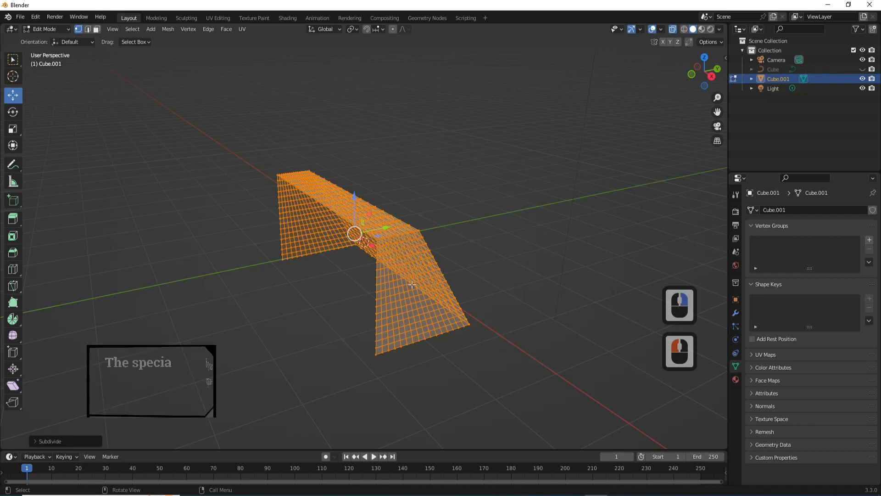
# Step: Add a Decimate modifier to Cube.001 and set it to Un-Subdivide
pyautogui.click(735, 313)
pyautogui.click(775, 211)
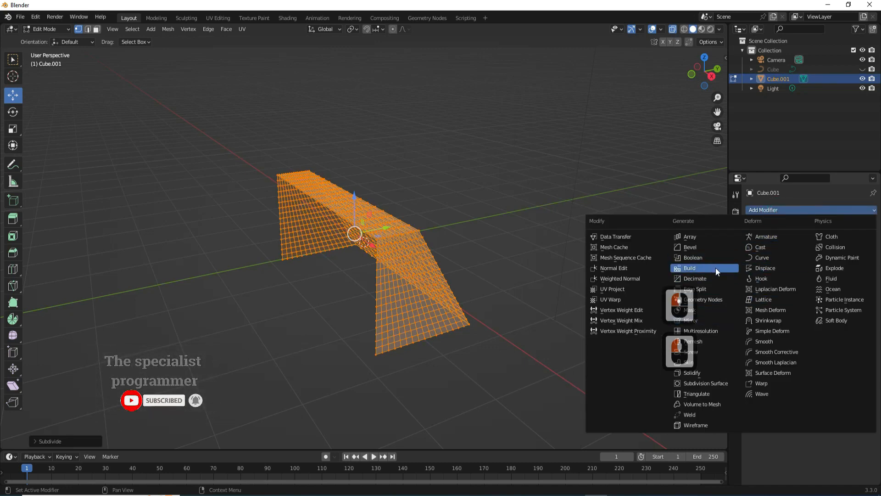
pyautogui.click(703, 278)
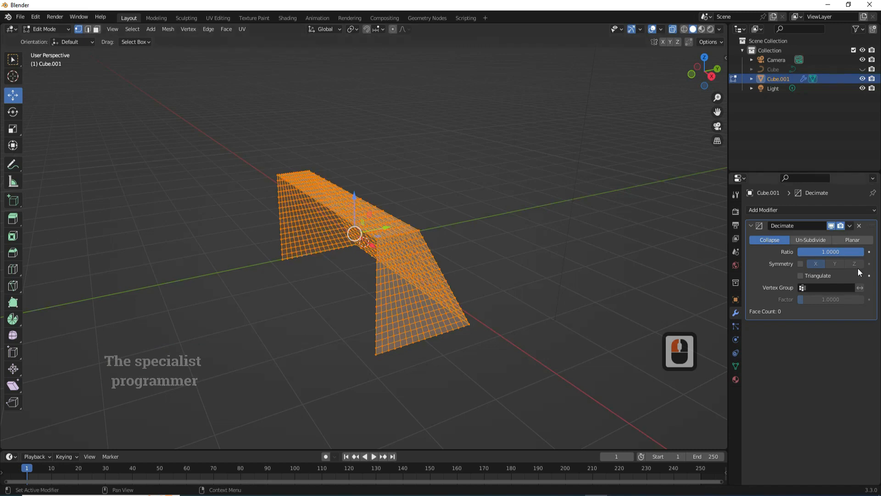
pyautogui.click(818, 240)
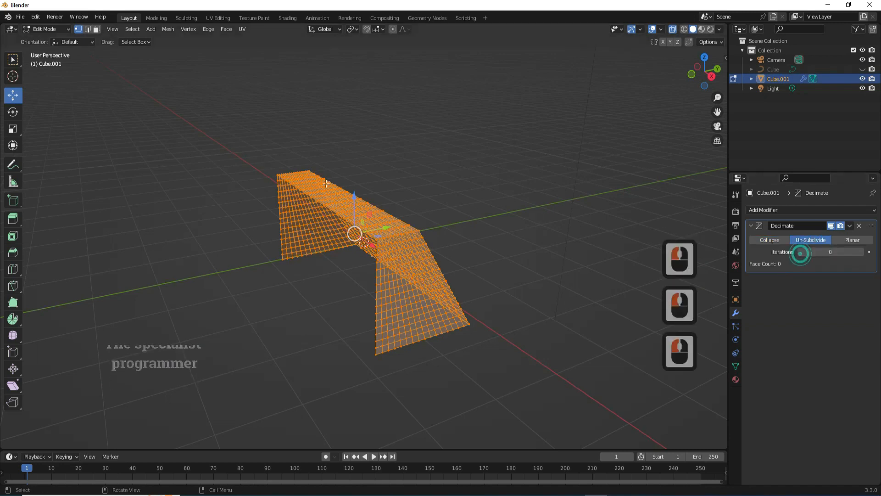
# Step: Return to Object Mode and display the model in wireframe shading
pyautogui.click(46, 29)
pyautogui.click(44, 37)
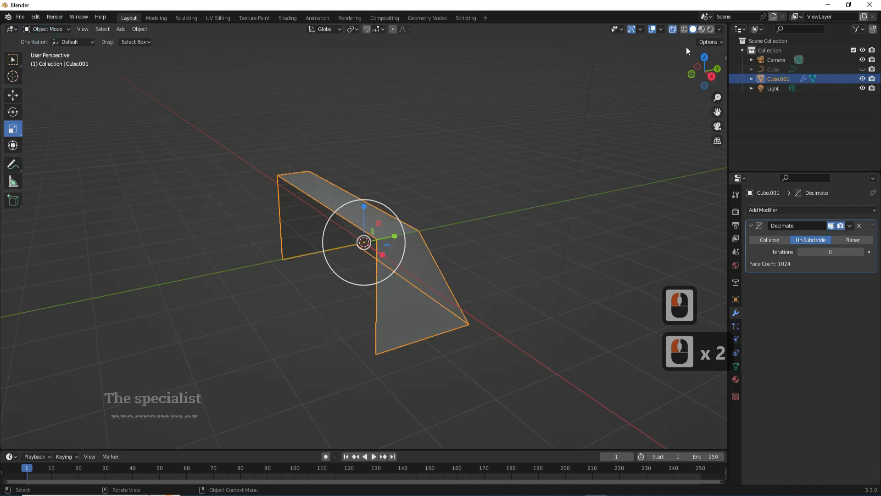
pyautogui.click(683, 30)
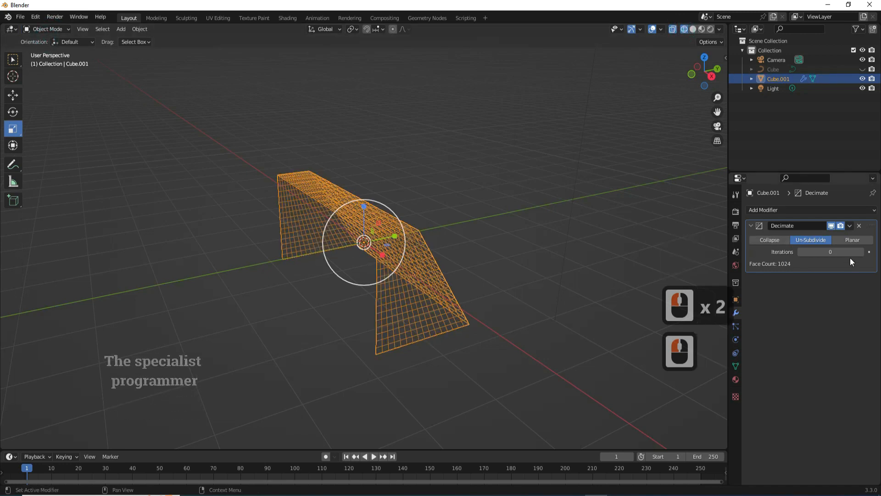
# Step: Set the Decimate modifier's iterations to 1 and apply the modifier to Cube.001
pyautogui.click(860, 252)
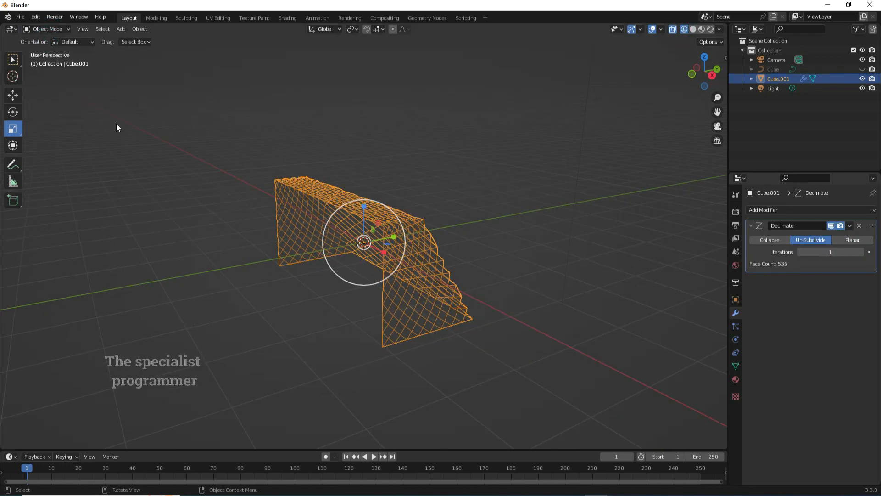
pyautogui.click(849, 226)
pyautogui.click(809, 236)
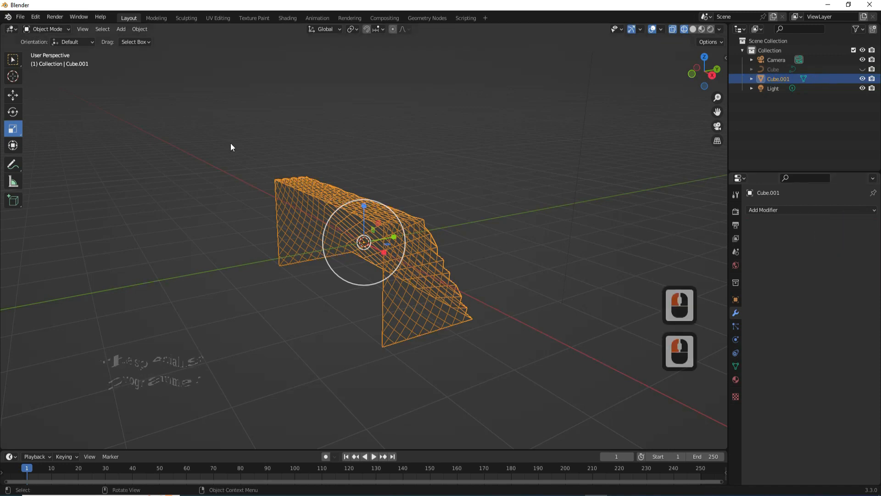
# Step: In Edit Mode, select only the two upper corner vertices at the +X end of the net mesh
pyautogui.click(37, 30)
pyautogui.click(40, 50)
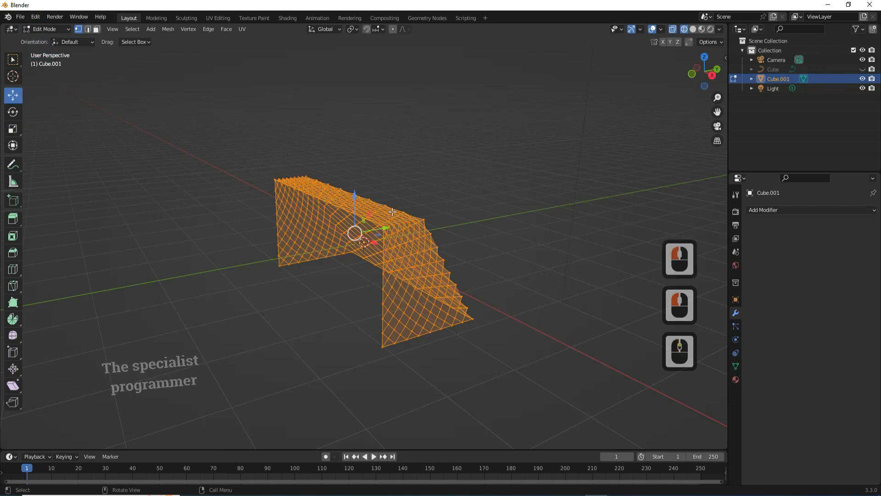
pyautogui.scroll(3, 482, 181)
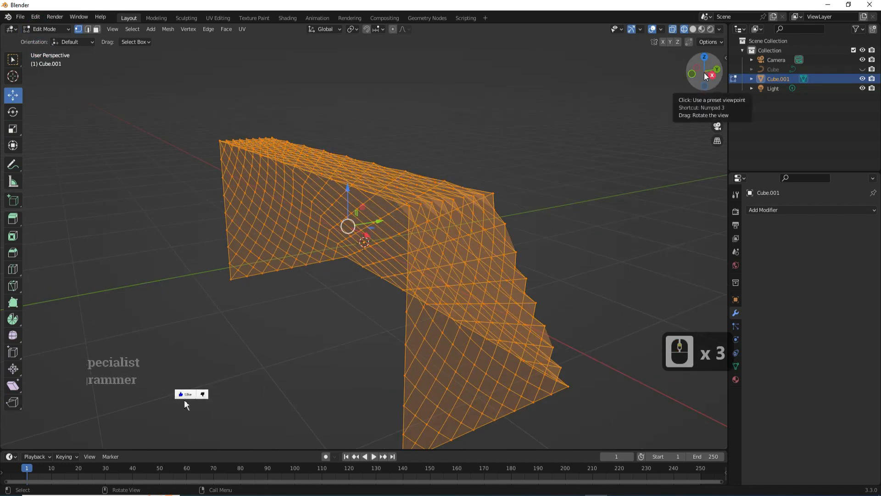
pyautogui.moveTo(703, 72); pyautogui.dragTo(676, 75)
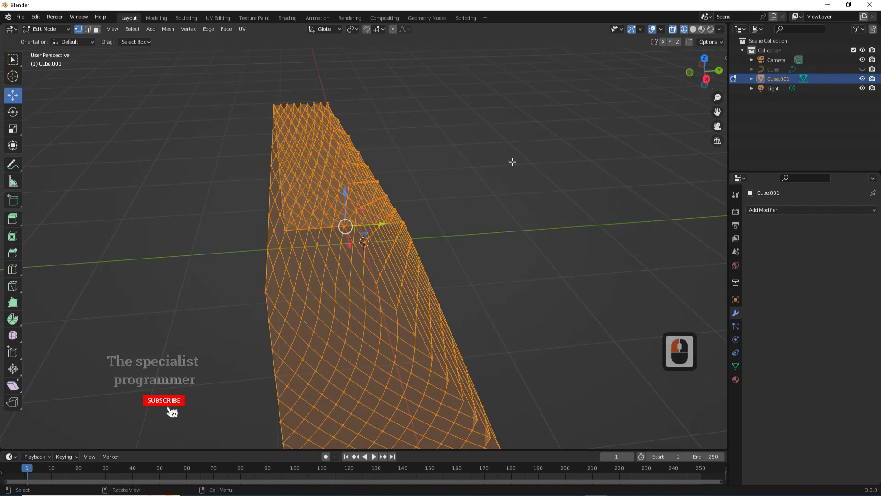
pyautogui.click(265, 291)
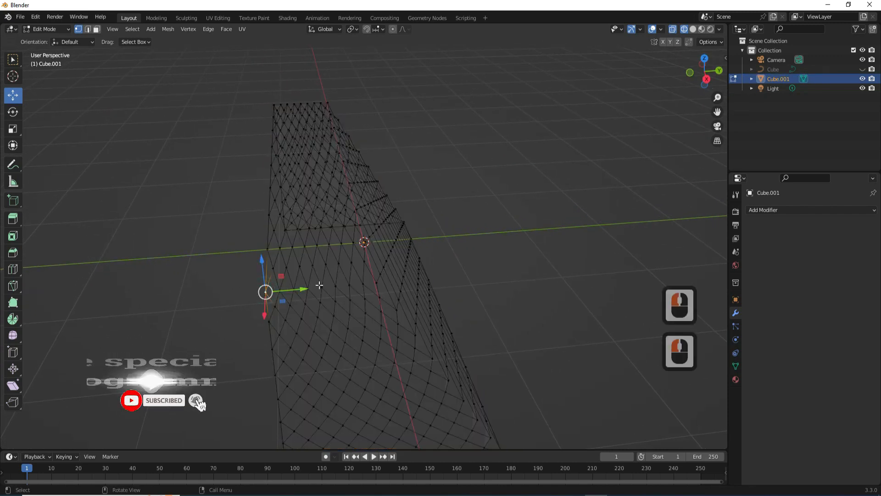
pyautogui.keyDown('shift'); pyautogui.click(376, 282); pyautogui.keyUp('shift')
# Step: Add the two upper corner vertices at the -X end of the net to the selection
pyautogui.moveTo(704, 72); pyautogui.dragTo(746, 75)
pyautogui.scroll(-1, 393, 349)
pyautogui.scroll(2, 372, 222)
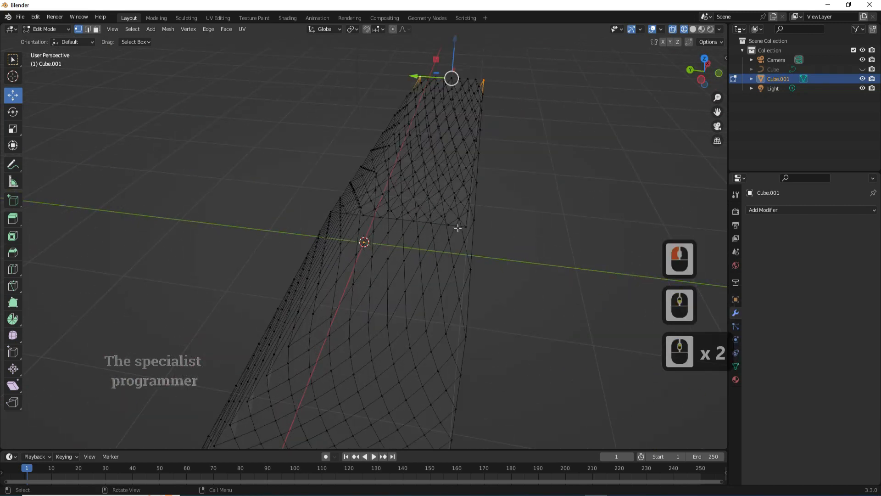
pyautogui.moveTo(698, 74); pyautogui.dragTo(712, 73)
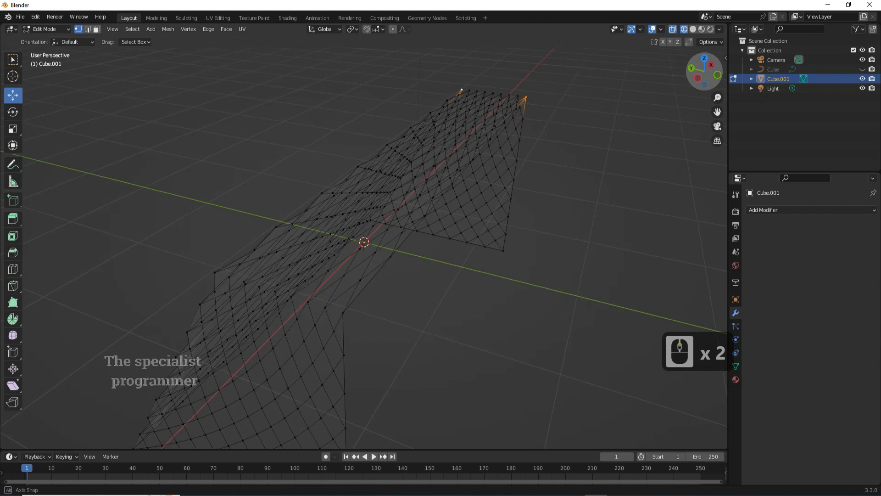
pyautogui.keyDown('shift'); pyautogui.click(343, 312); pyautogui.keyUp('shift')
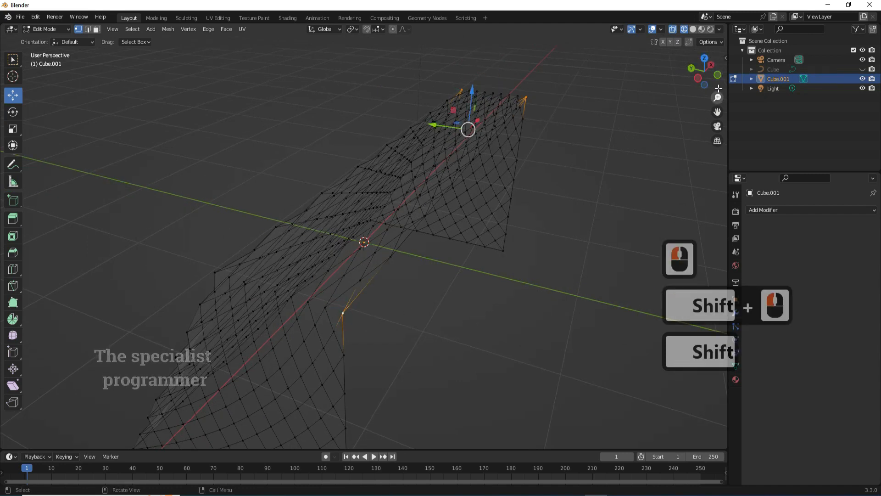
pyautogui.moveTo(708, 78); pyautogui.dragTo(699, 75)
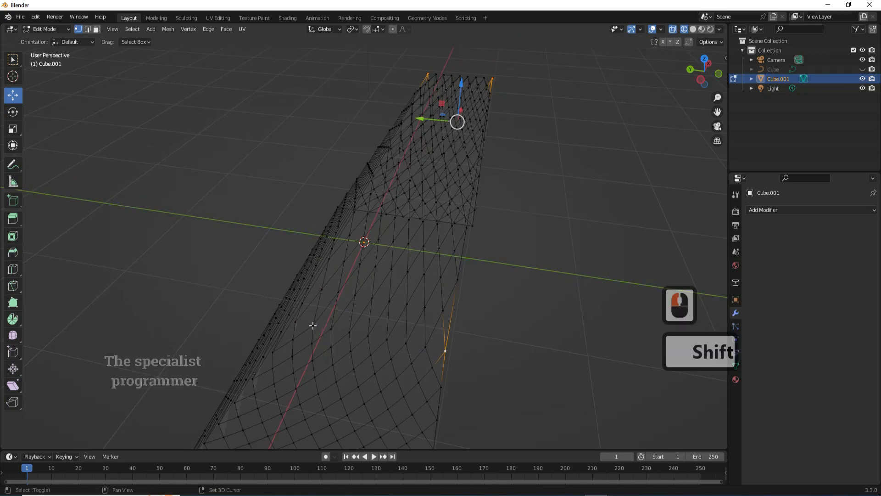
pyautogui.keyDown('shift'); pyautogui.click(296, 321); pyautogui.keyUp('shift')
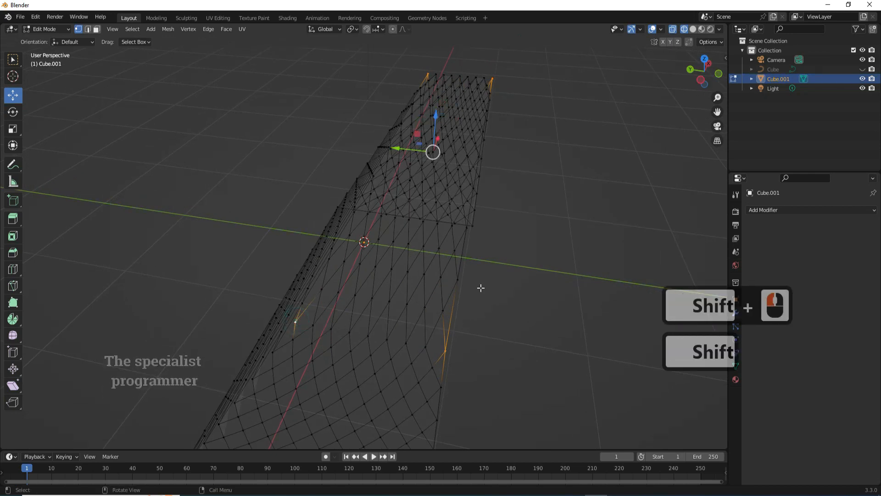
# Step: Extend the selection with the vertices near the two lower corners at the -X end of the net
pyautogui.moveTo(708, 78); pyautogui.dragTo(707, 77)
pyautogui.scroll(-2, 443, 338)
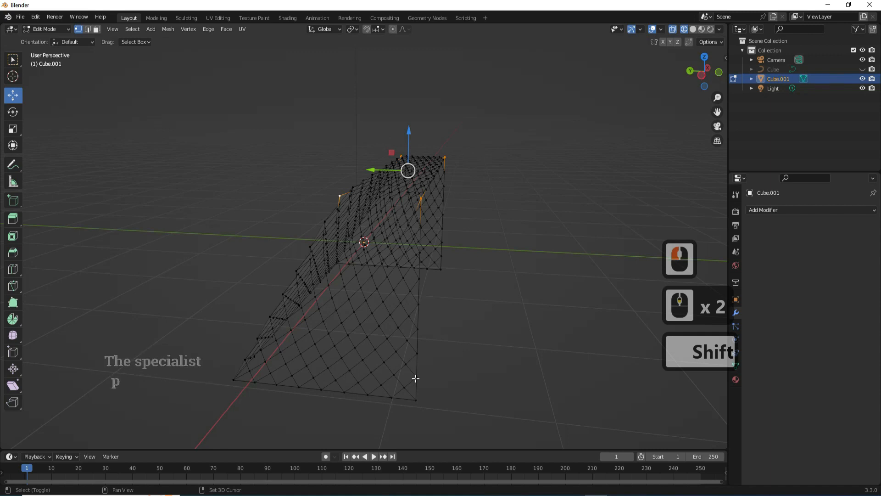
pyautogui.keyDown('shift'); pyautogui.click(415, 376); pyautogui.keyUp('shift')
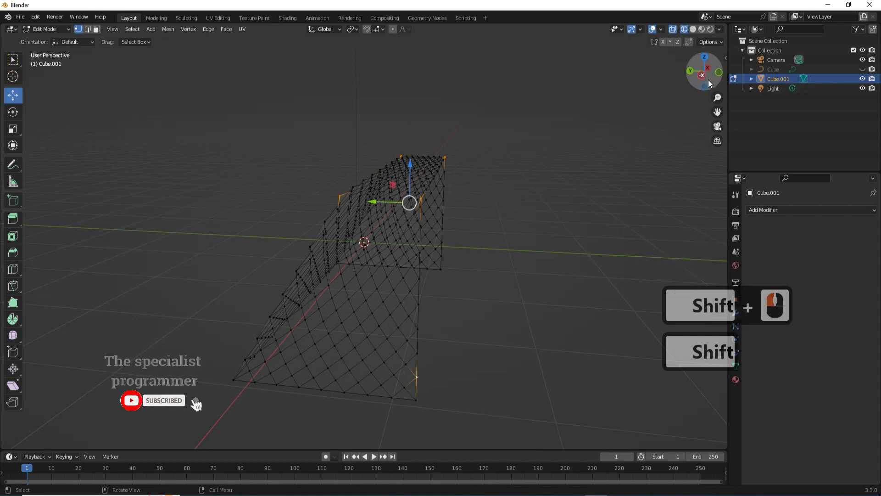
pyautogui.moveTo(706, 76); pyautogui.dragTo(702, 84)
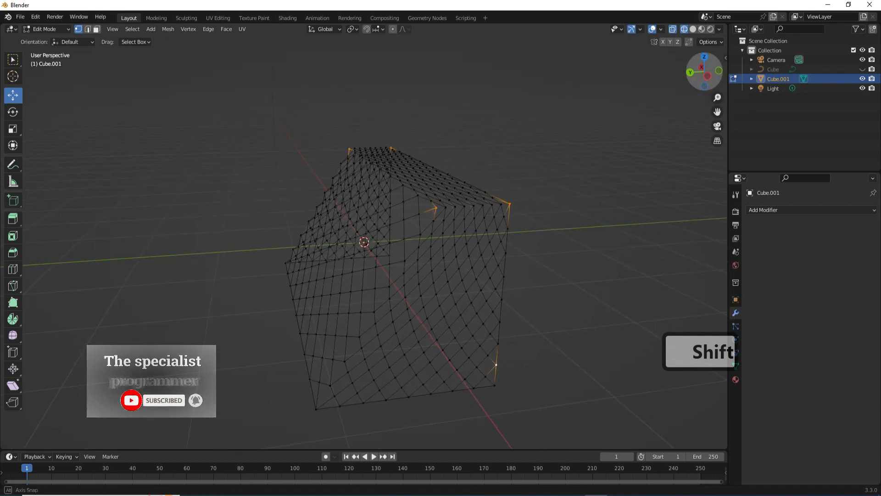
pyautogui.keyDown('shift'); pyautogui.click(346, 361); pyautogui.keyUp('shift')
# Step: Extend the selection with the vertices near the two lower corners at the +X end of the net
pyautogui.moveTo(719, 76)
pyautogui.mouseDown()
pyautogui.moveTo(688, 79)
pyautogui.moveTo(733, 83)
pyautogui.mouseUp()
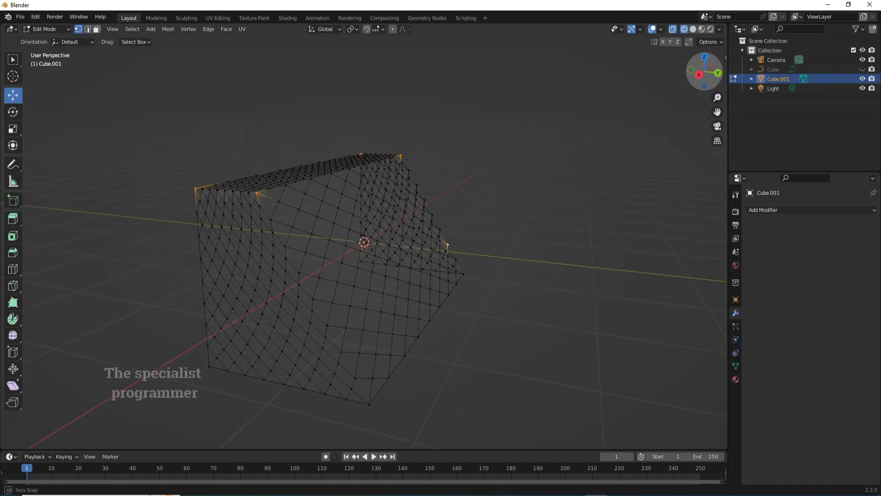
pyautogui.keyDown('shift'); pyautogui.click(207, 346); pyautogui.keyUp('shift')
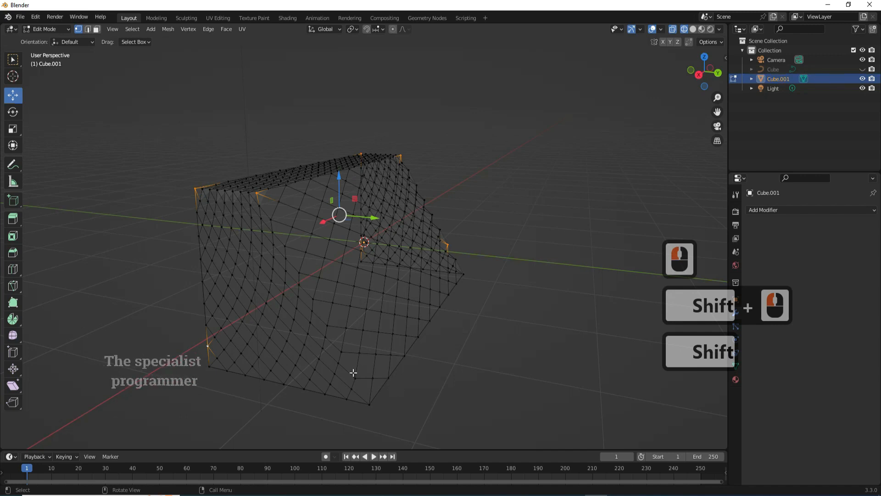
pyautogui.keyDown('shift'); pyautogui.click(340, 354); pyautogui.keyUp('shift')
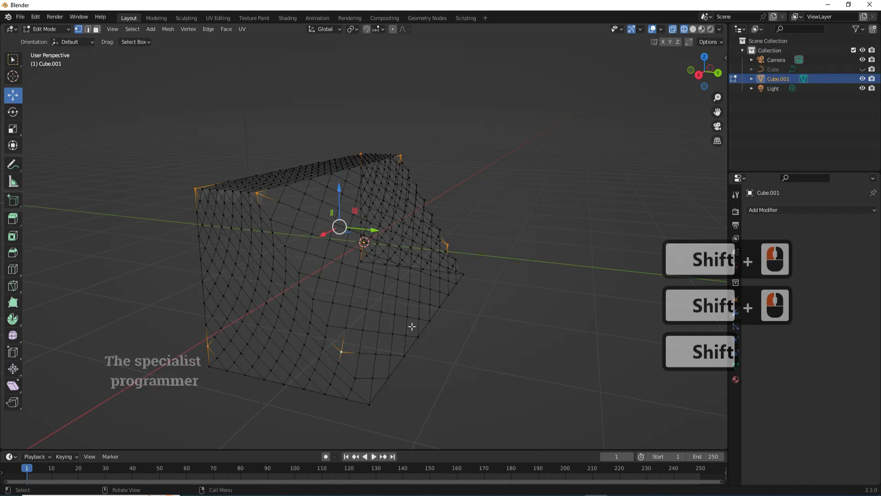
# Step: Add a vertex midway along the long upper edge of the net's open side to the selection
pyautogui.moveTo(697, 79)
pyautogui.mouseDown()
pyautogui.moveTo(729, 77)
pyautogui.moveTo(711, 75)
pyautogui.mouseUp()
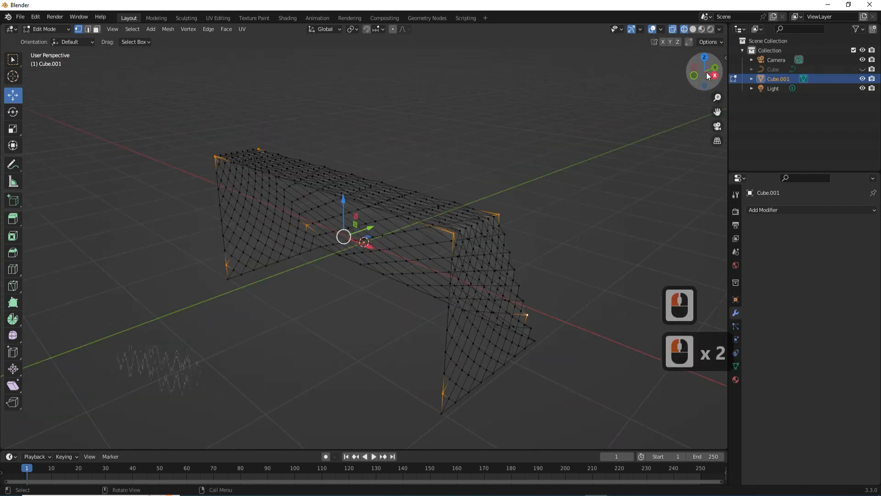
pyautogui.moveTo(707, 76); pyautogui.dragTo(690, 83)
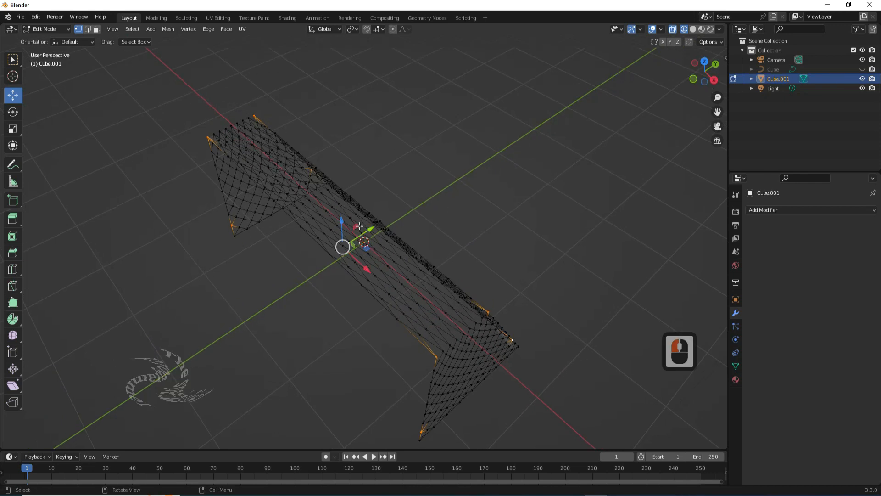
pyautogui.keyDown('shift'); pyautogui.click(299, 226); pyautogui.keyUp('shift')
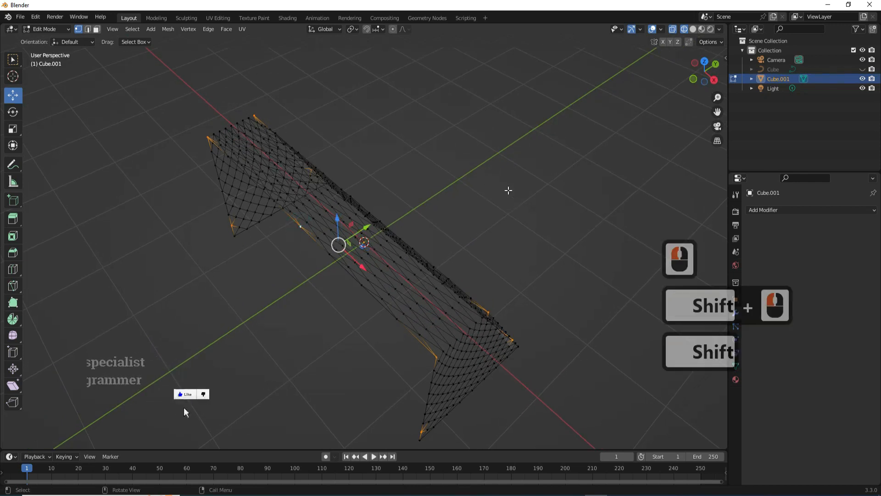
# Step: Create a new vertex group on Cube.001 and assign the selected vertices to it
pyautogui.moveTo(707, 71); pyautogui.dragTo(686, 47)
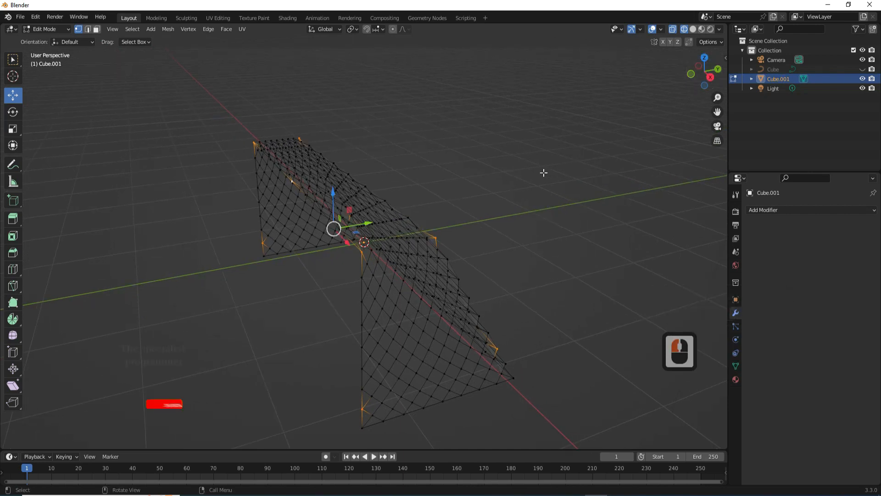
pyautogui.click(735, 367)
pyautogui.click(868, 239)
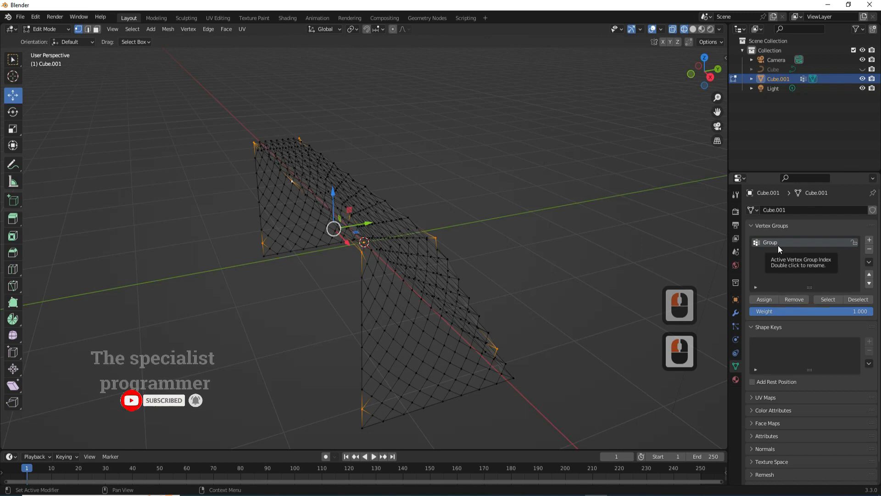
pyautogui.click(764, 300)
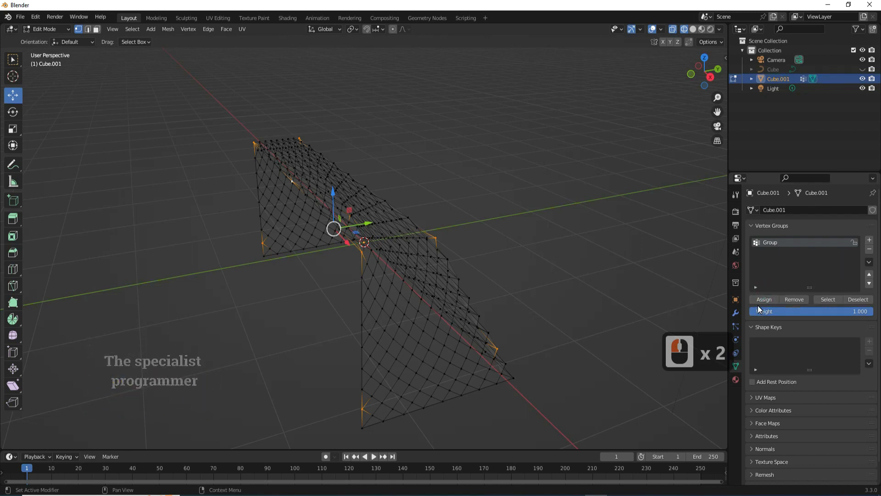
# Step: Open the physics settings of Cube.001 and return it to Object Mode
pyautogui.click(735, 340)
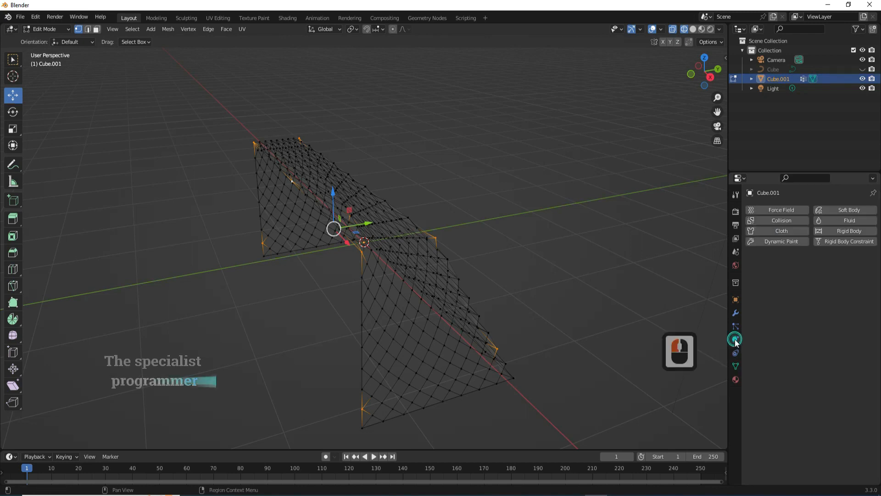
pyautogui.click(47, 30)
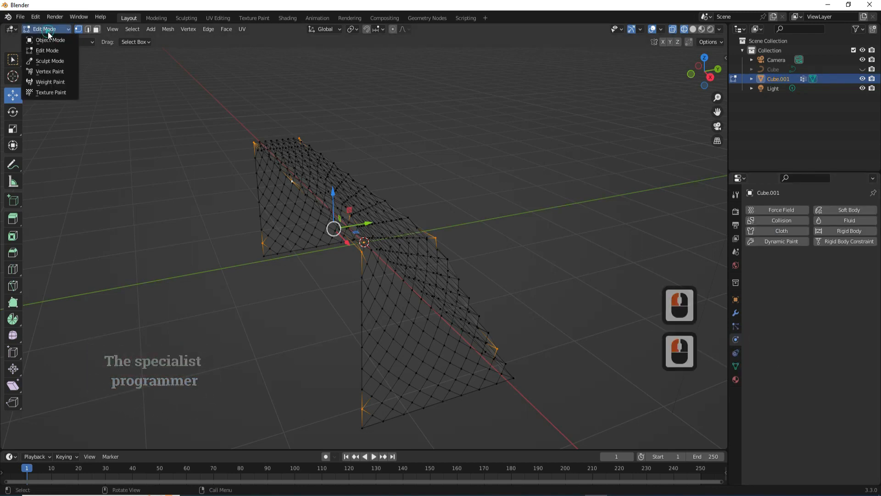
pyautogui.click(49, 40)
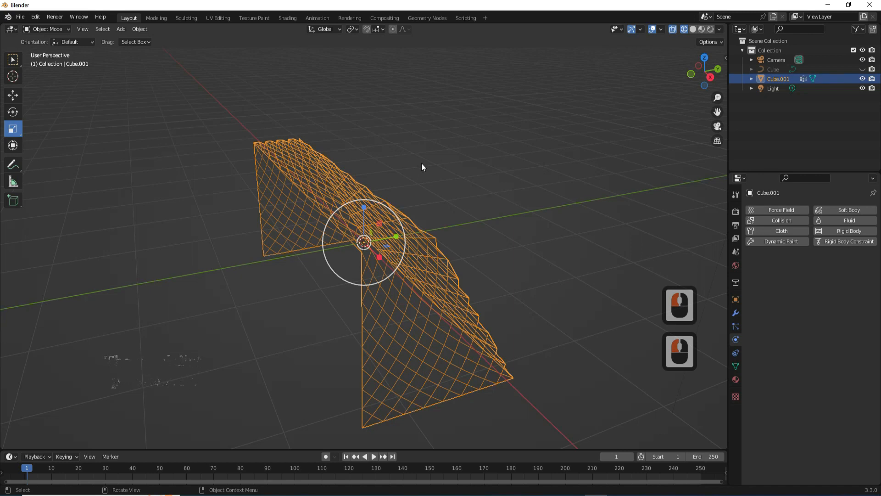
# Step: Add Cloth physics to Cube.001 and set its shape's pin group to the vertex group Group
pyautogui.click(781, 229)
pyautogui.scroll(-12, 758, 351)
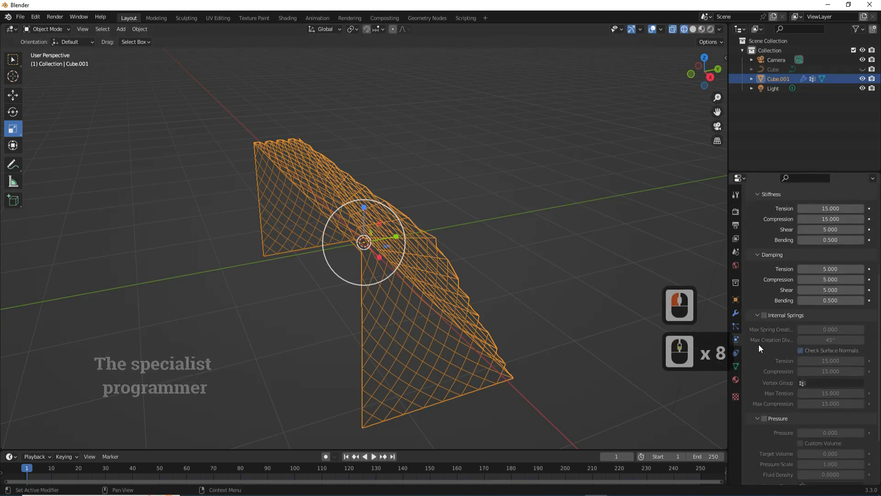
pyautogui.click(765, 442)
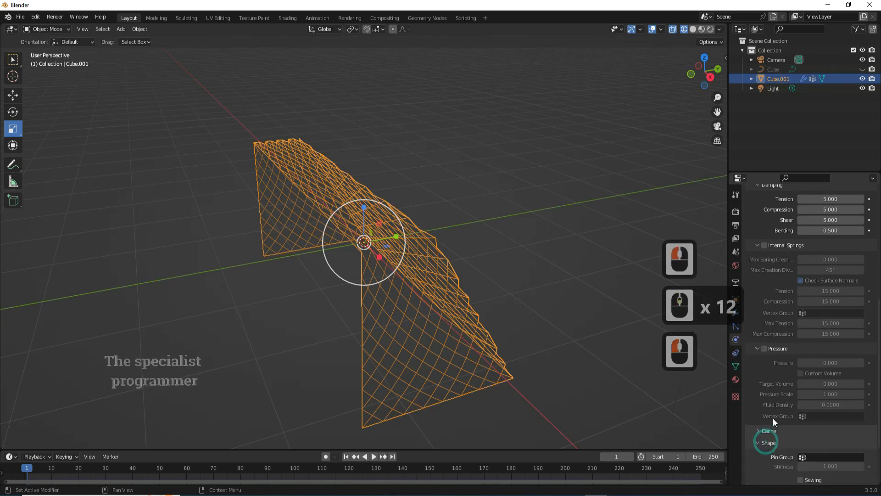
pyautogui.scroll(-5, 781, 372)
pyautogui.click(802, 384)
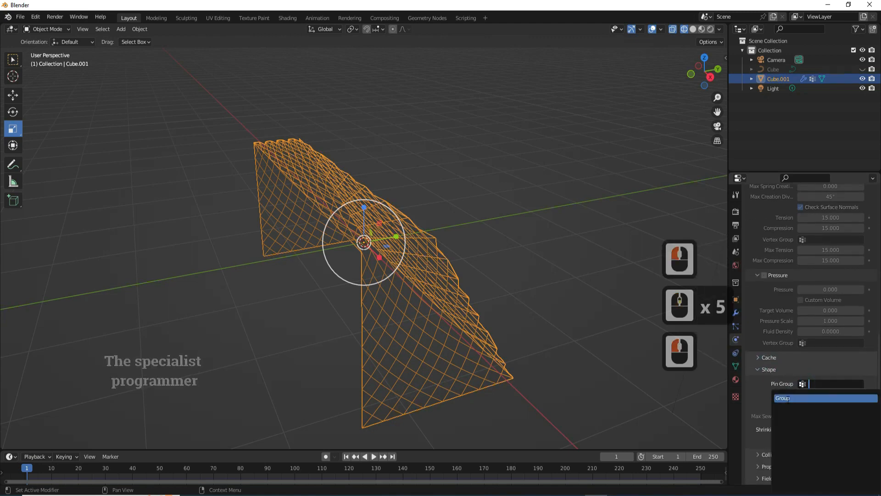
pyautogui.click(790, 399)
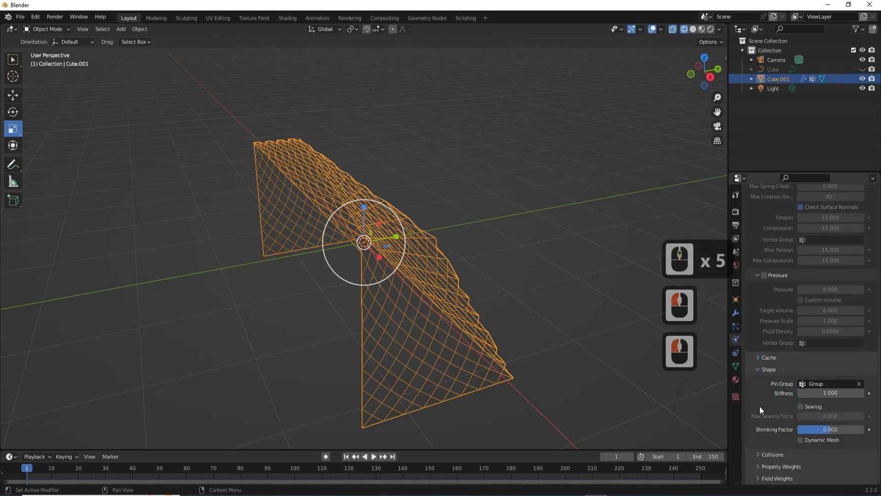
# Step: Play the net's cloth simulation, pause it at frame 54, and apply the Cloth modifier to Cube.001
pyautogui.click(371, 457)
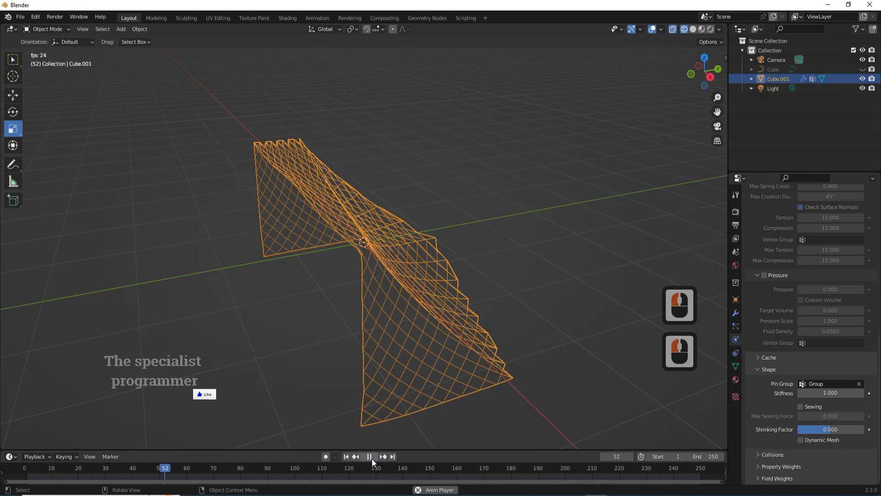
pyautogui.click(372, 457)
pyautogui.moveTo(701, 75)
pyautogui.mouseDown()
pyautogui.moveTo(684, 78)
pyautogui.moveTo(690, 76)
pyautogui.mouseUp()
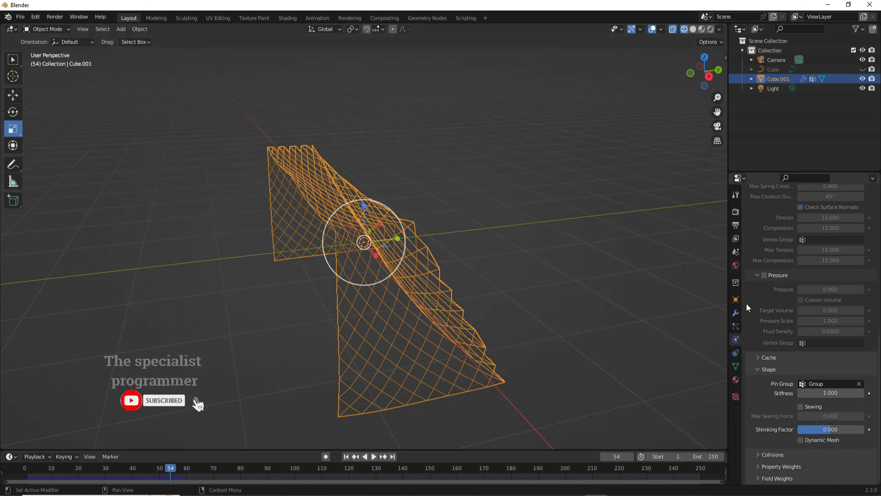
pyautogui.click(736, 312)
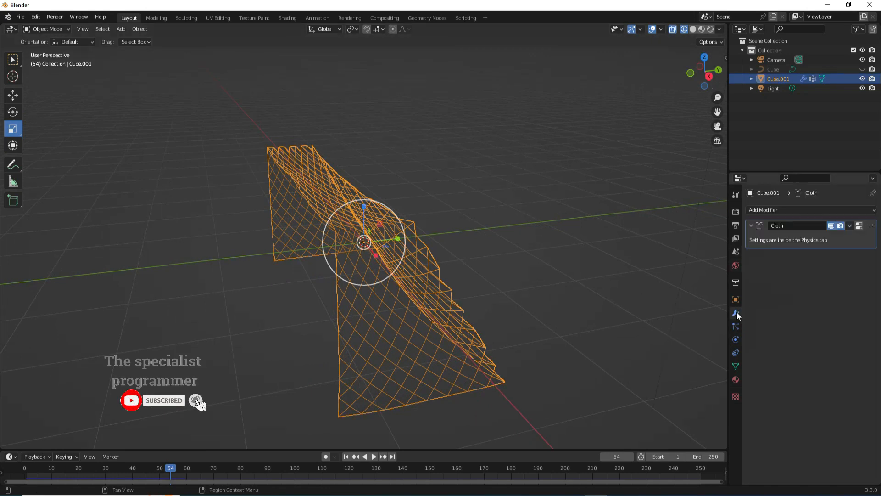
pyautogui.click(850, 225)
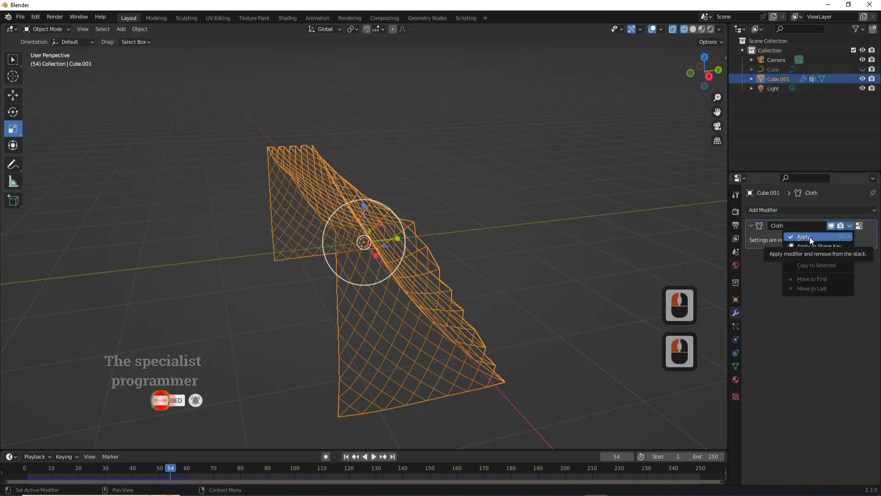
pyautogui.click(810, 237)
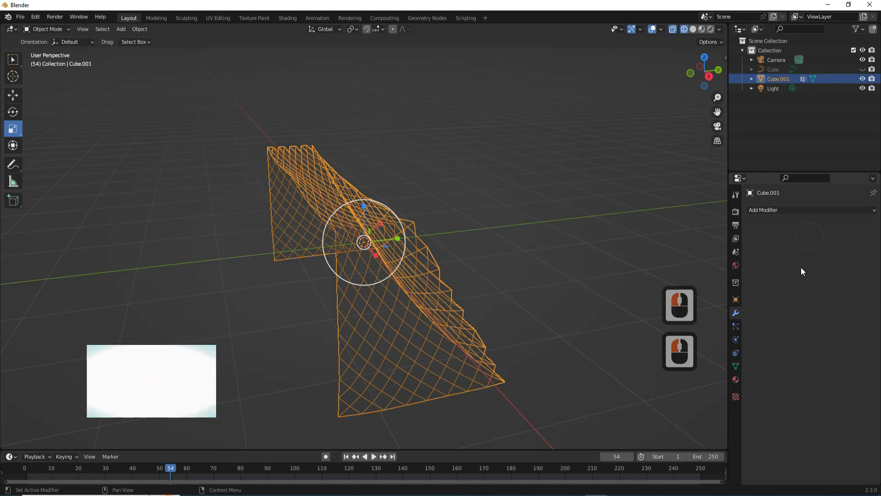
# Step: Add a Wireframe modifier to the net with a thickness of 0.033 m
pyautogui.click(758, 211)
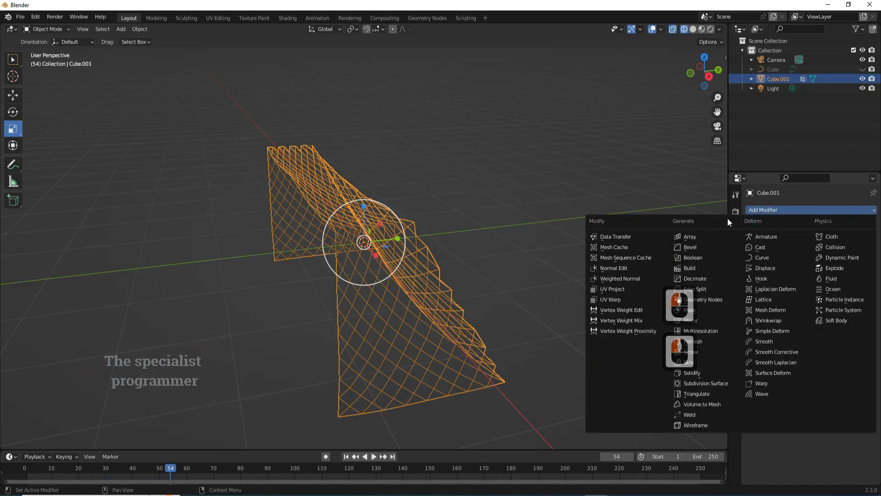
pyautogui.click(686, 425)
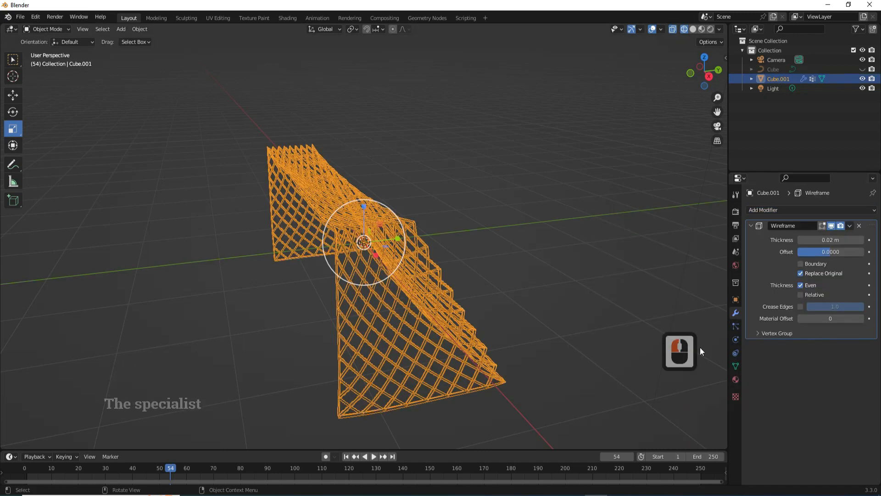
pyautogui.moveTo(831, 240); pyautogui.dragTo(859, 240)
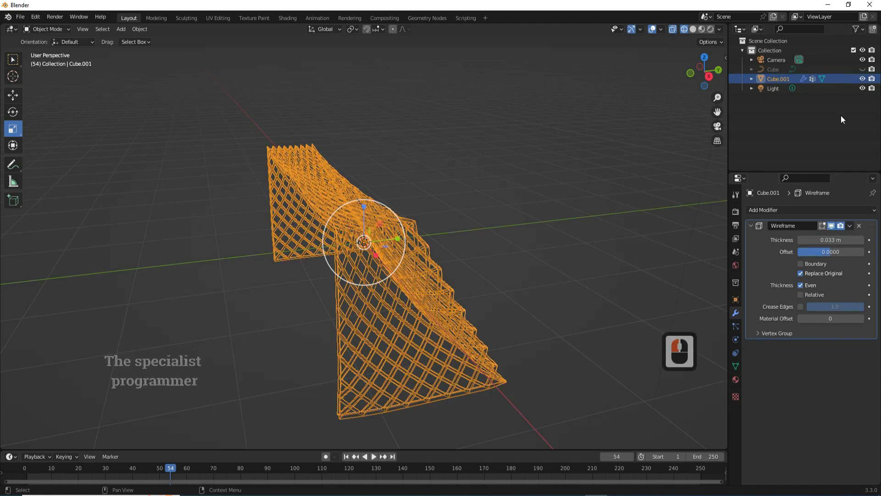
# Step: Unhide the tubular frame object Cube and show the deselected goal in Material Preview shading
pyautogui.moveTo(709, 74); pyautogui.dragTo(716, 73)
pyautogui.click(862, 68)
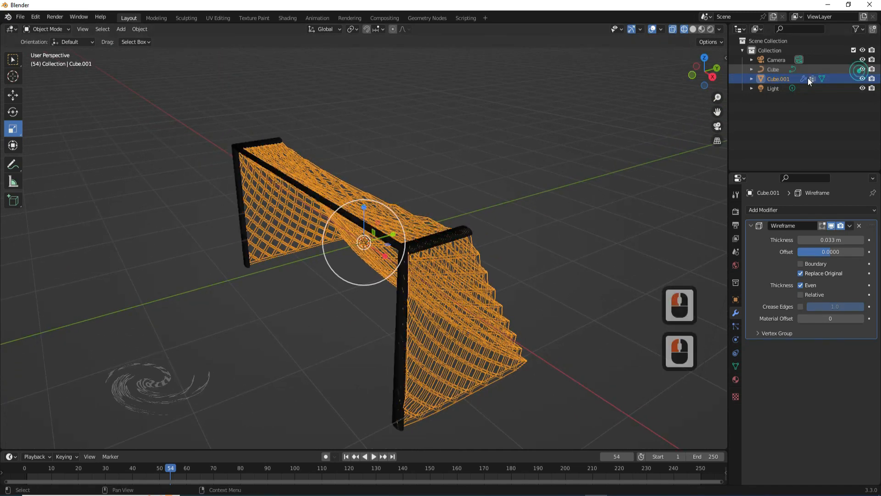
pyautogui.click(601, 208)
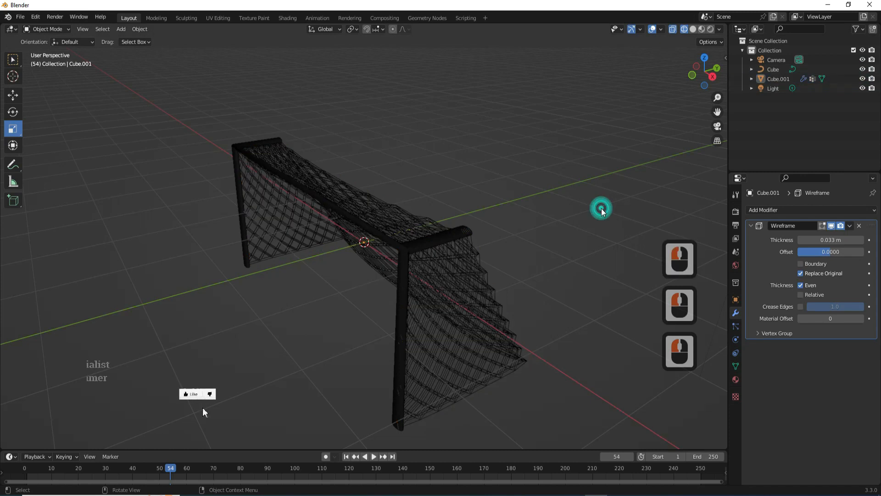
pyautogui.click(701, 29)
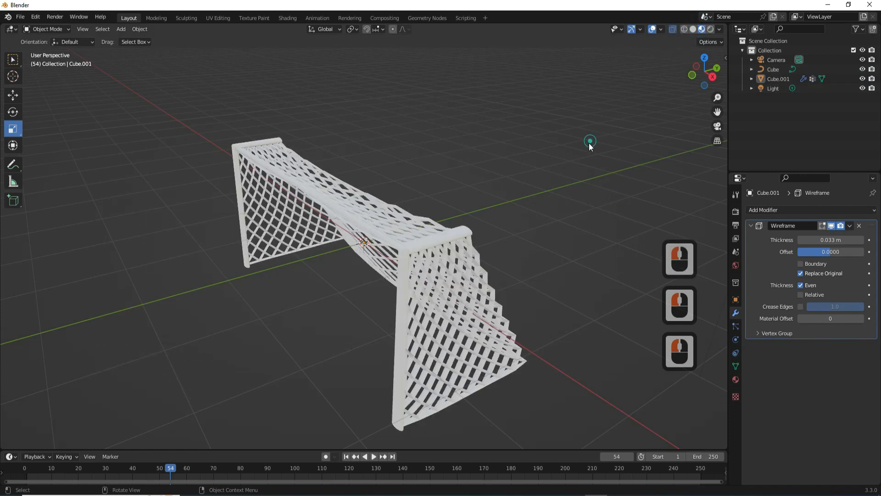
# Step: Apply the Wireframe modifier to the net object Cube.001
pyautogui.doubleClick(493, 283)
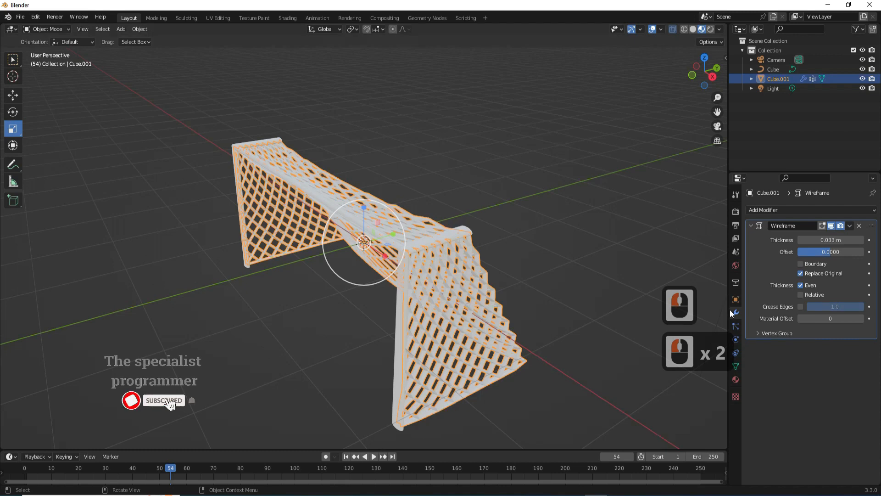
pyautogui.click(849, 225)
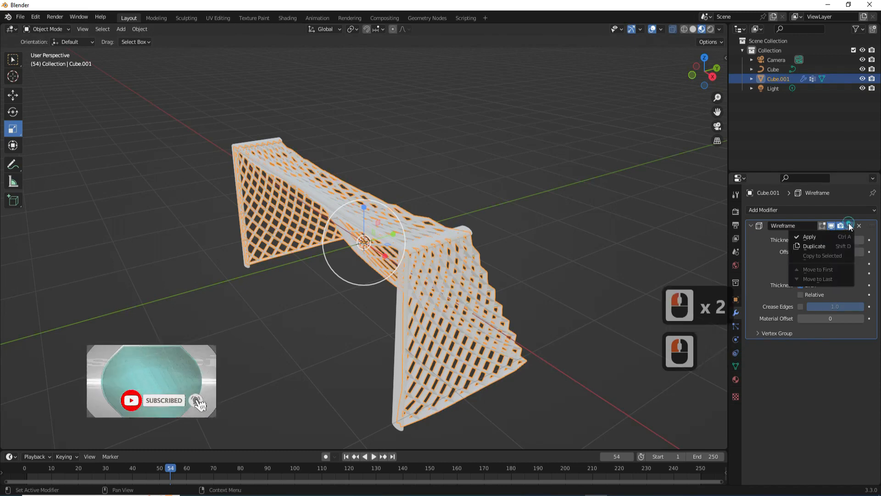
pyautogui.click(825, 238)
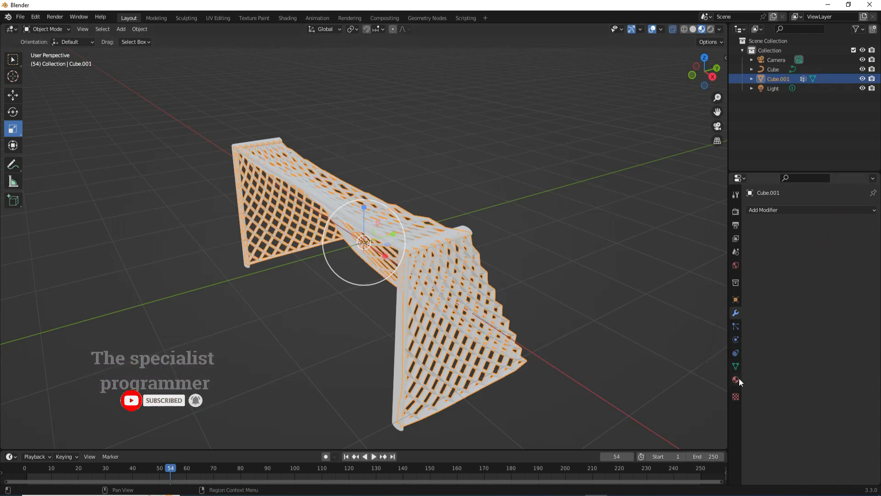
# Step: Brighten the base color of the net's material to pure white
pyautogui.click(736, 379)
pyautogui.click(838, 351)
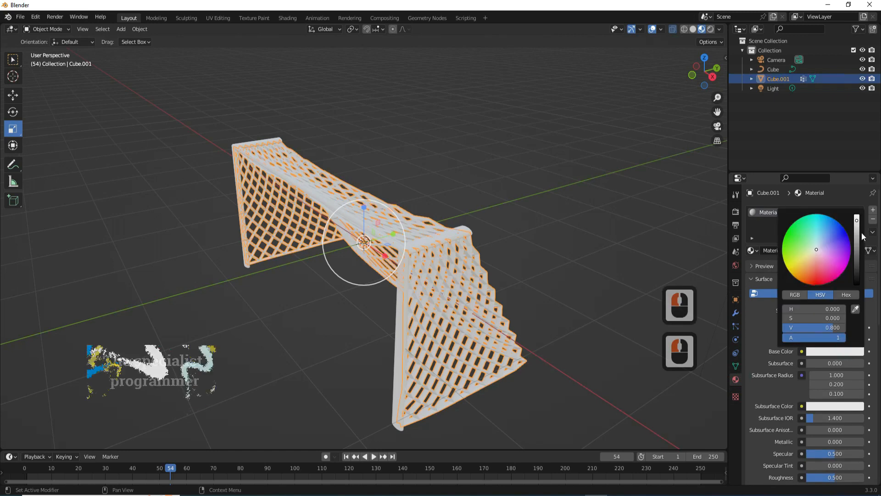
pyautogui.click(764, 313)
pyautogui.click(762, 315)
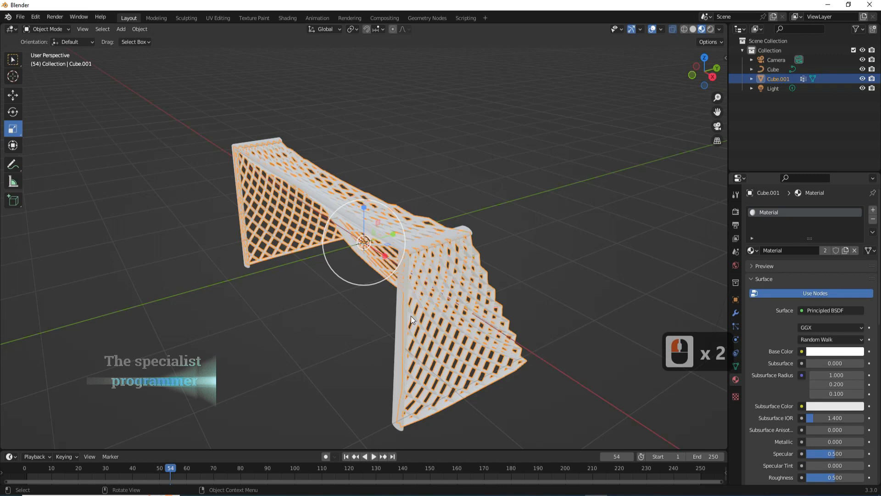
# Step: Create a new material on the tubular frame and set its base color to turquoise
pyautogui.click(396, 318)
pyautogui.click(770, 247)
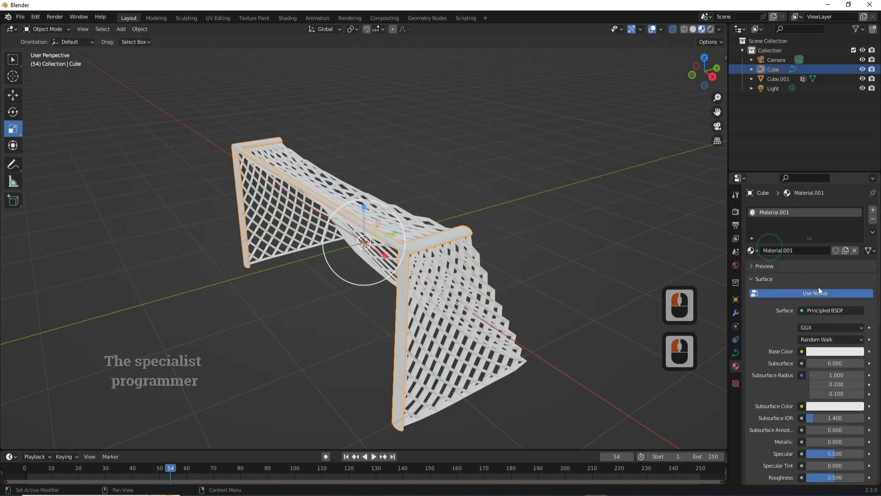
pyautogui.click(841, 350)
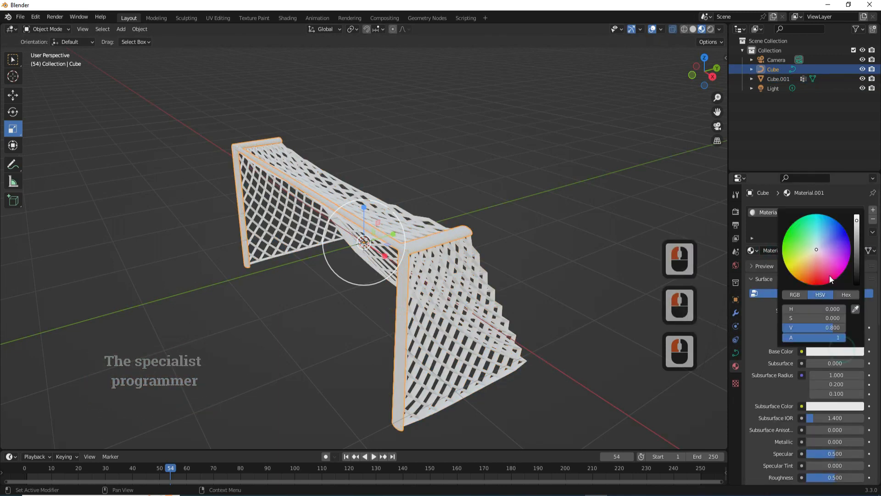
pyautogui.click(815, 218)
pyautogui.click(606, 255)
pyautogui.scroll(-1, 557, 239)
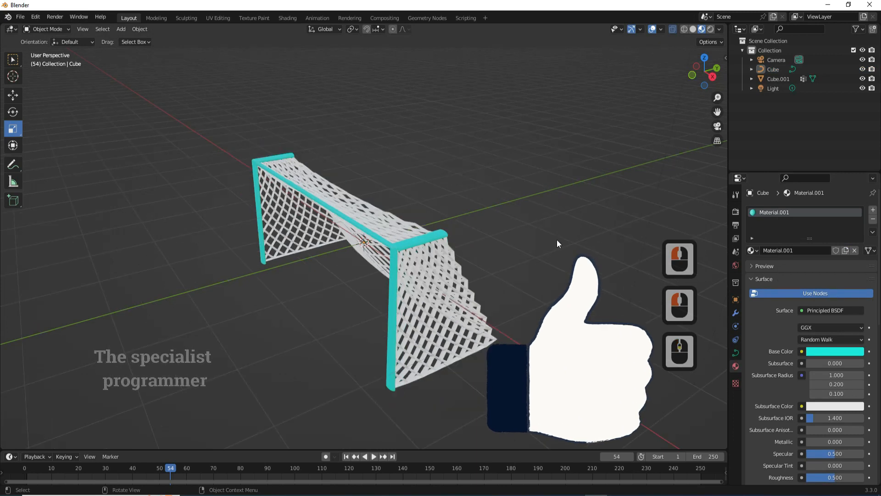